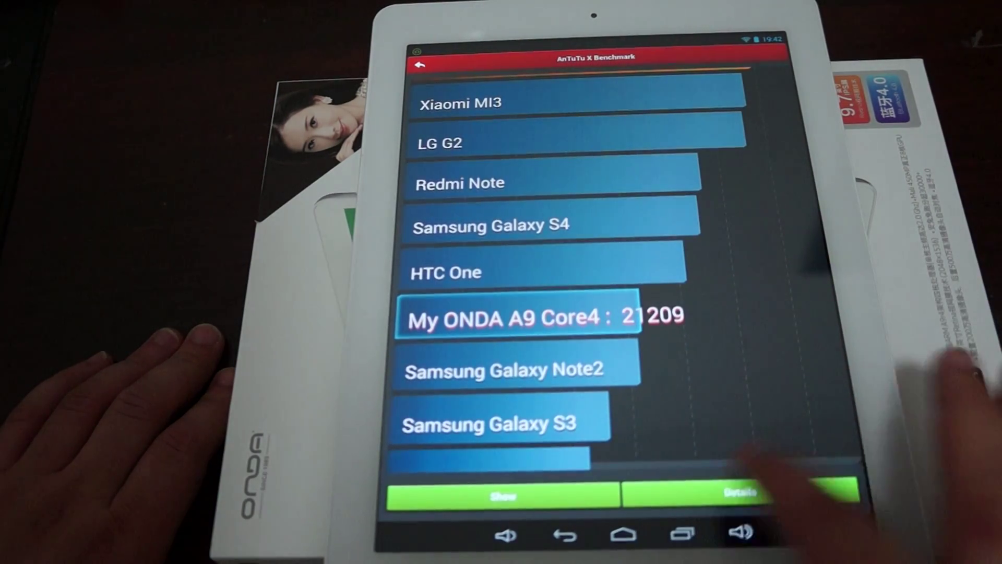
Step: Open the AnTuTu score breakdown, then swipe to the device ranking chart and back
left_click(741, 493)
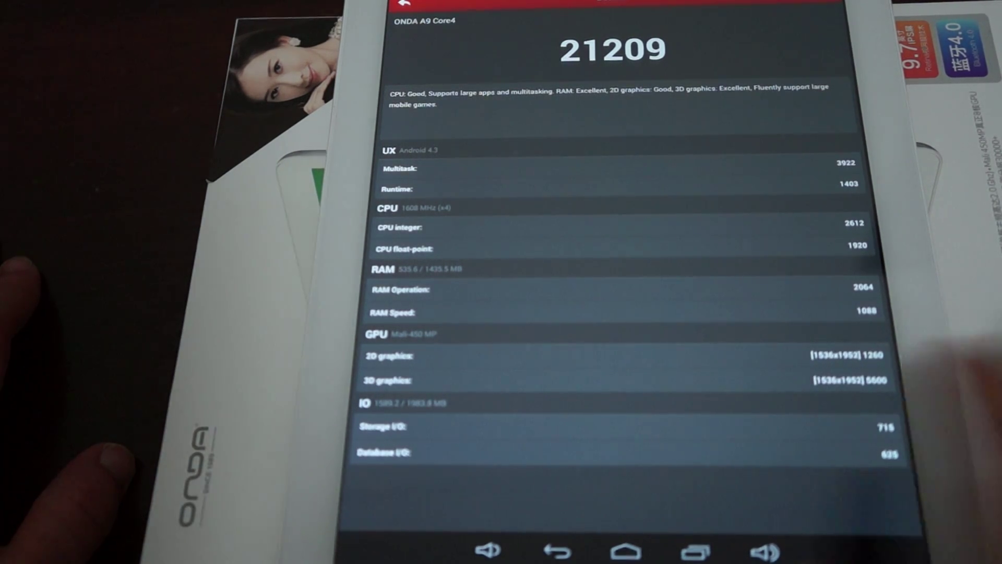
left_click_drag(783, 368, 689, 368)
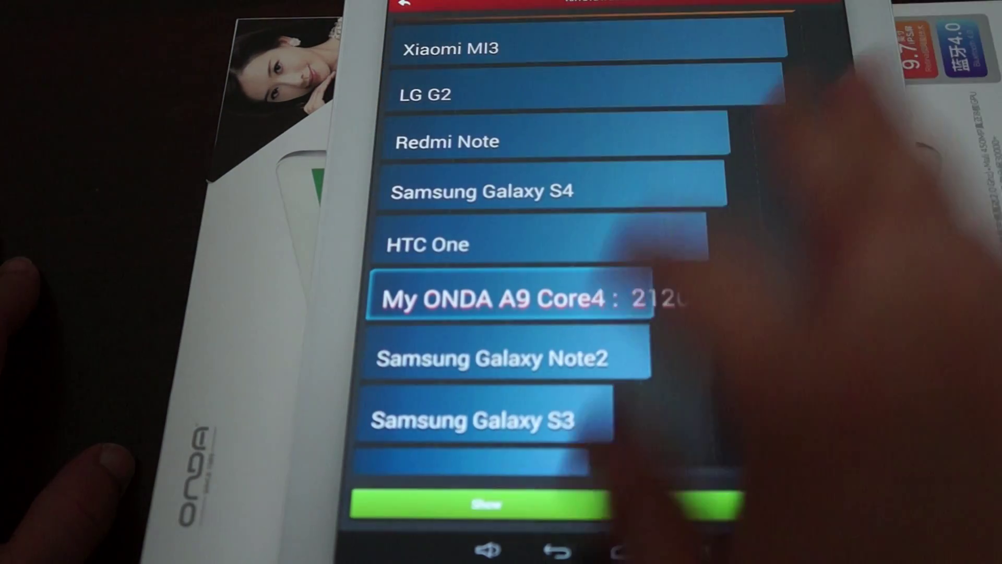
left_click_drag(705, 313, 901, 235)
Step: Browse Device Info down to the sensor list, then return to the 21209 score summary
left_click(766, 14)
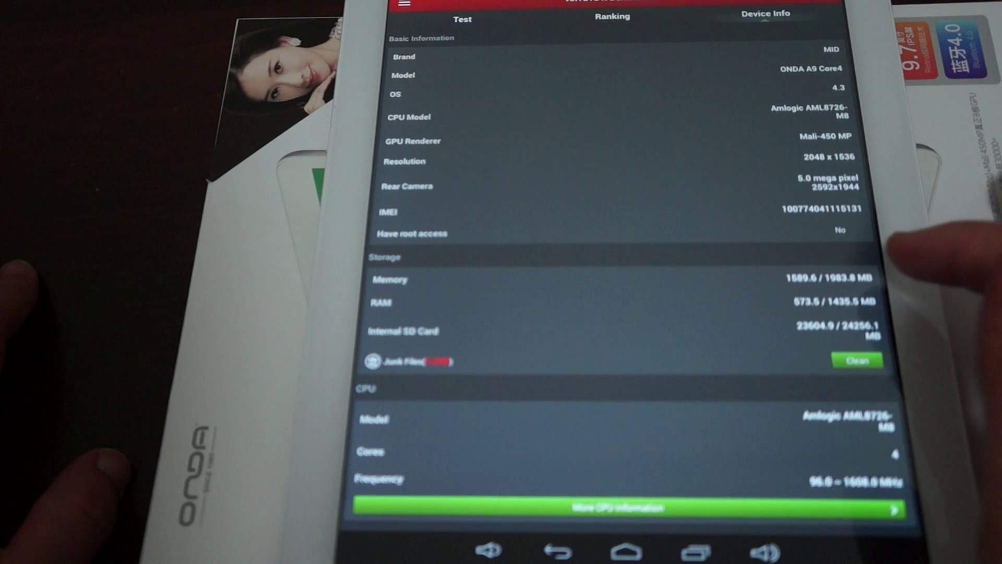
scroll(619, 282, "down", 3)
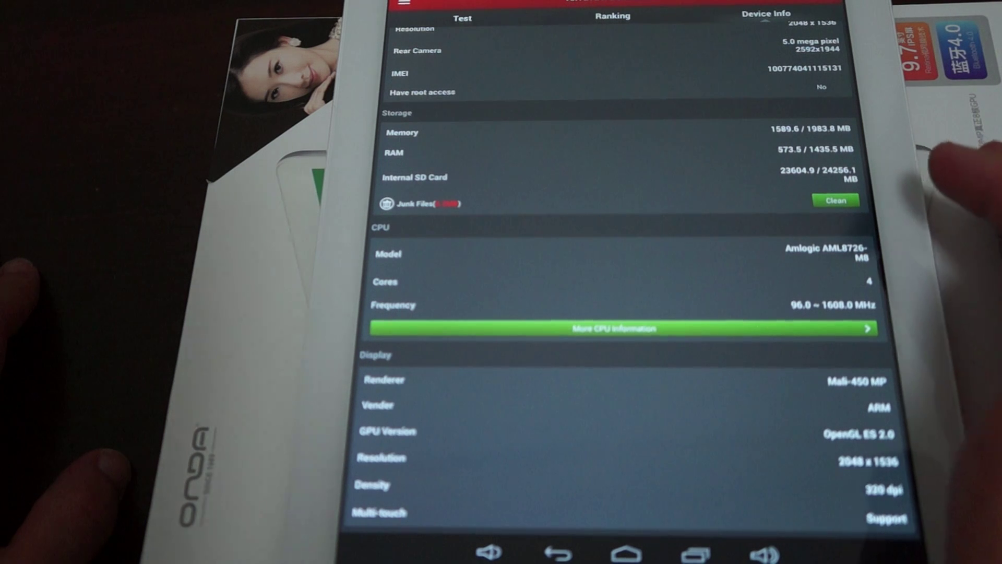
scroll(846, 235, "down", 3)
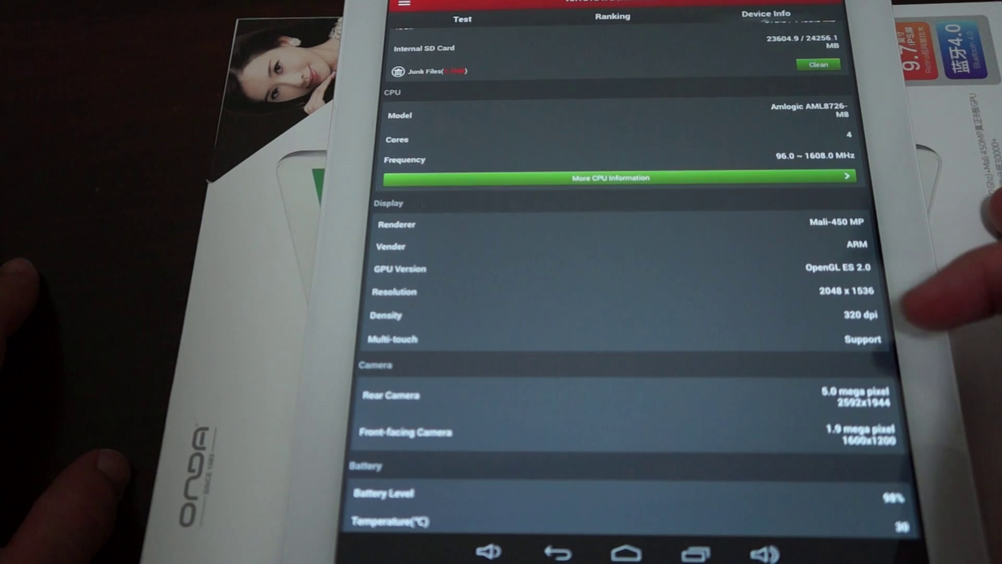
scroll(627, 314, "down", 5)
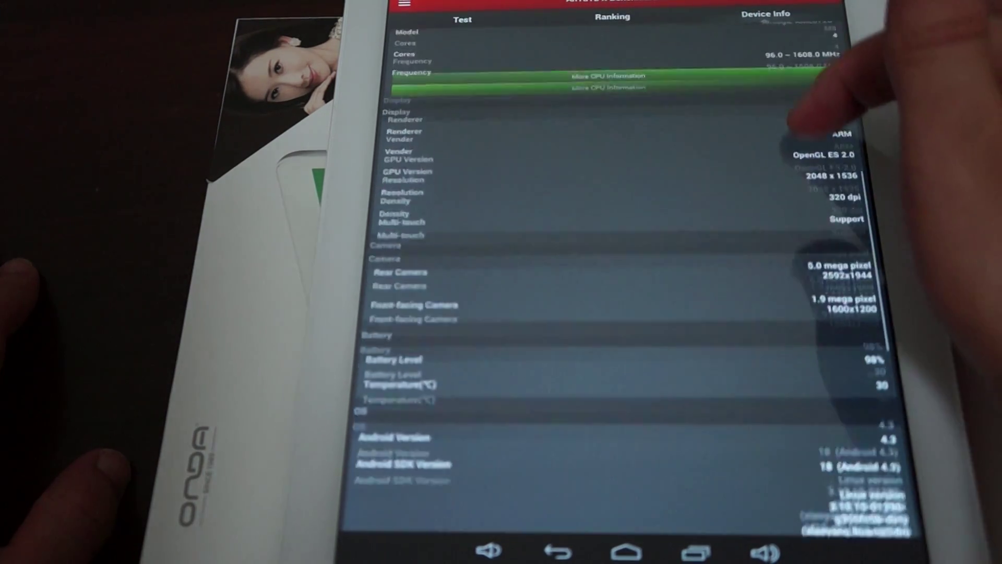
scroll(784, 313, "down", 6)
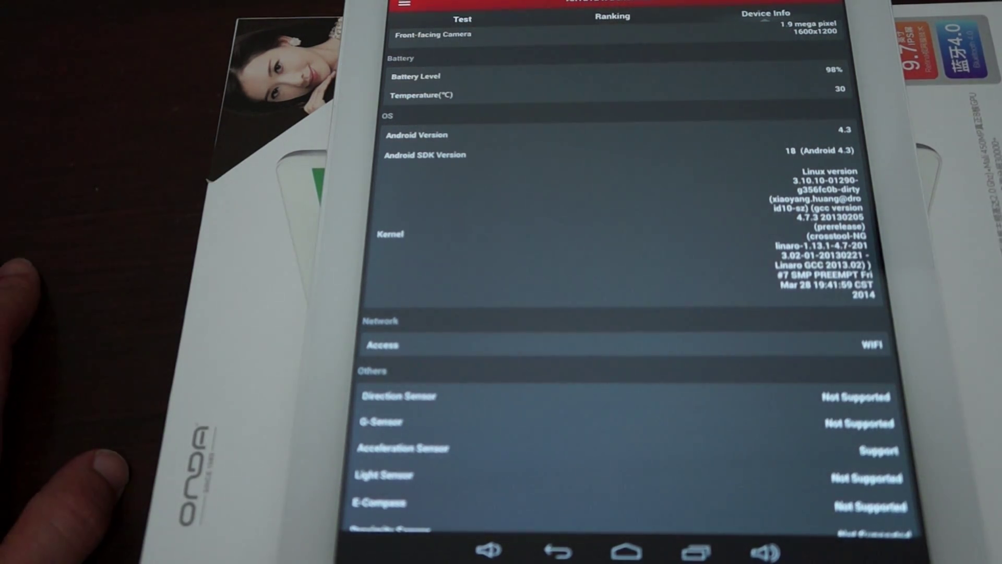
scroll(783, 313, "down", 5)
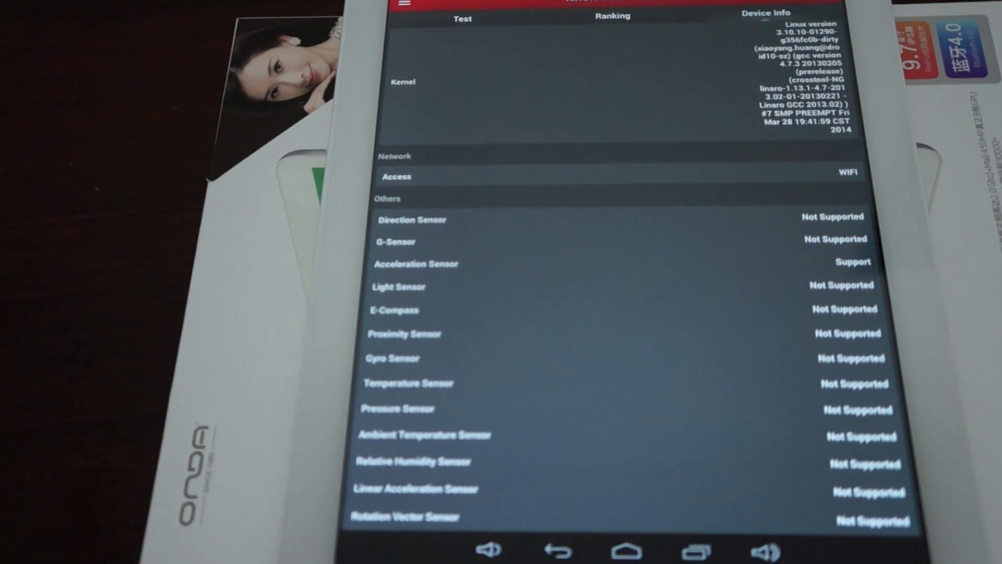
left_click(558, 551)
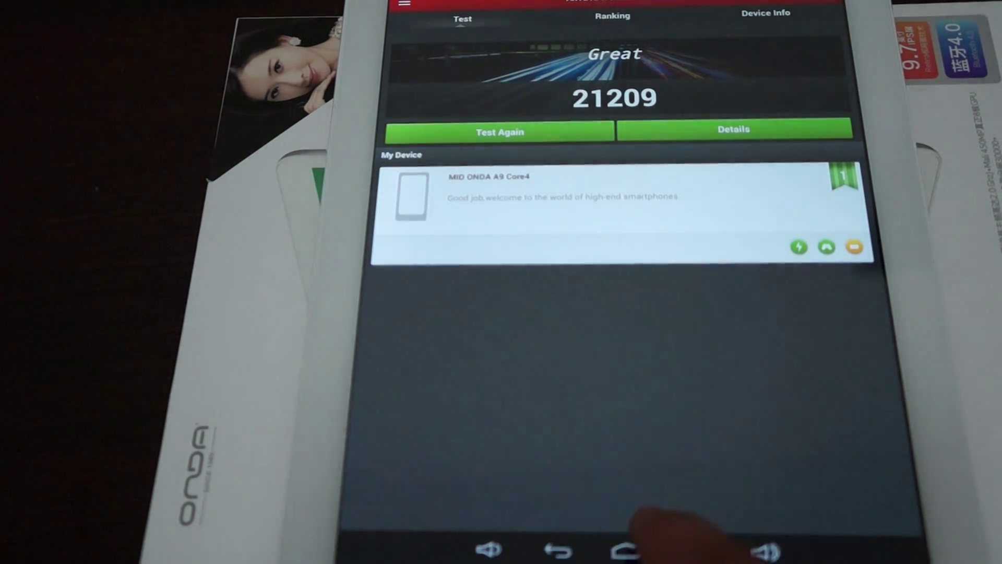
Step: Exit AnTuTu to the home screen and launch the browser from the dock
left_click(558, 551)
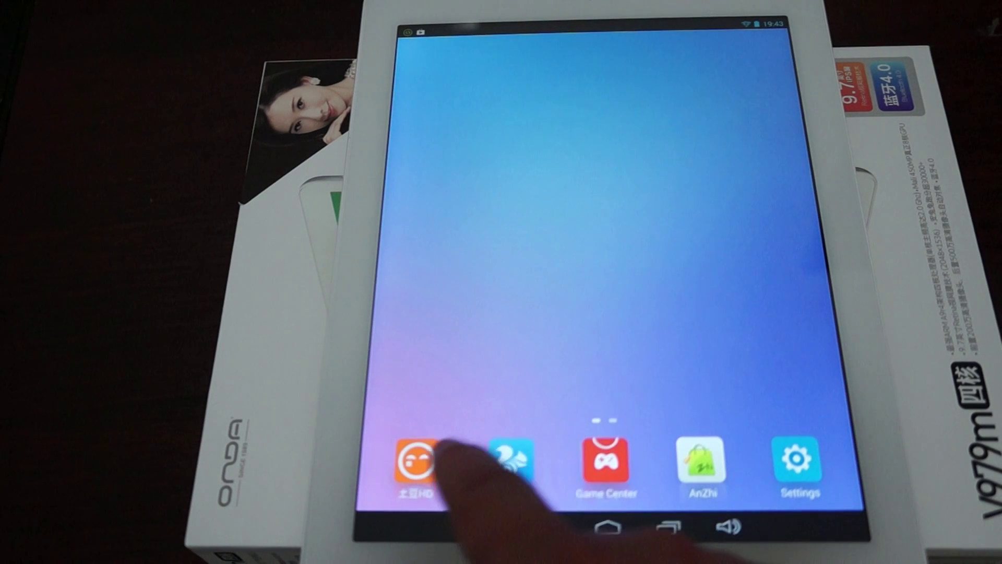
left_click(506, 463)
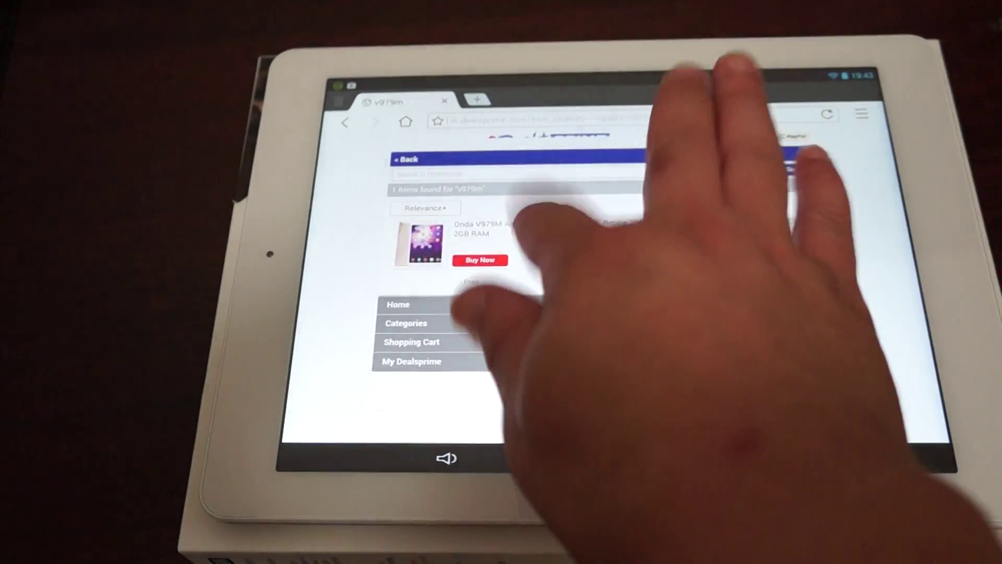
Step: Open the Onda V979M Dealsprime search result to view its $201.99 product page
left_click(425, 245)
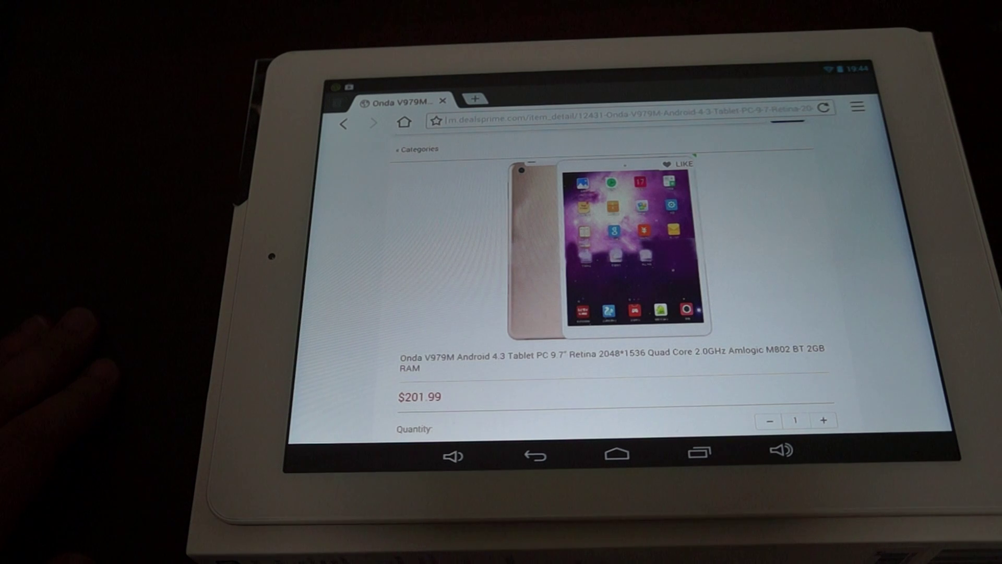
scroll(619, 275, "down", 3)
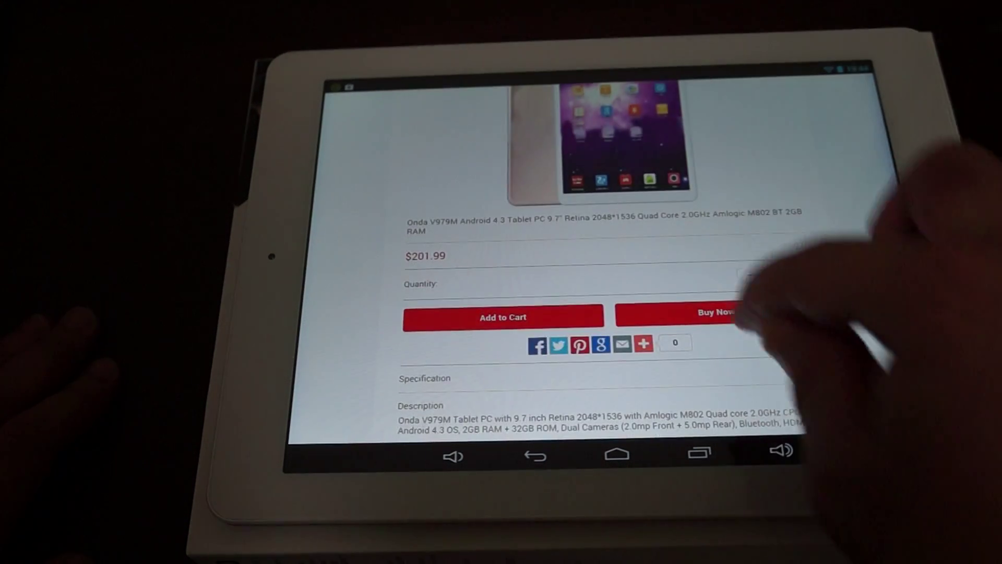
scroll(767, 329, "down", 3)
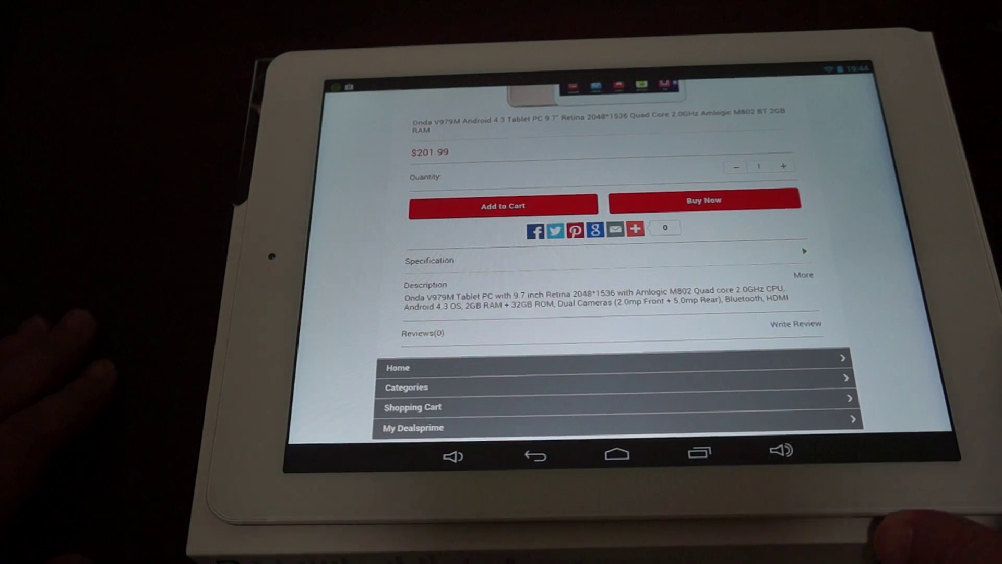
scroll(619, 274, "up", 10)
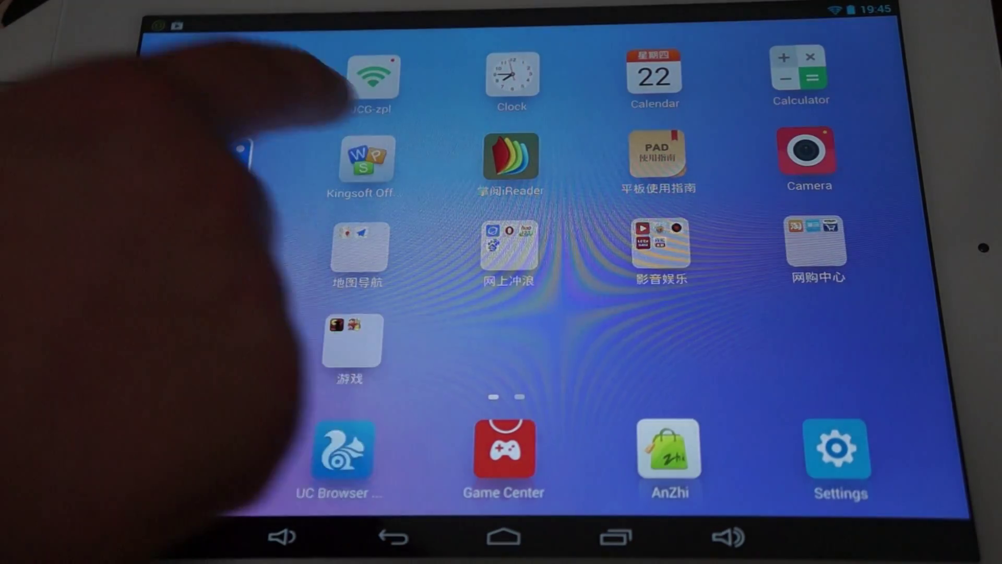
Step: Launch Kingsoft Office, accept the agreement, read About Kingsoft Office.doc, then go home
left_click(367, 157)
left_click(564, 388)
left_click(508, 250)
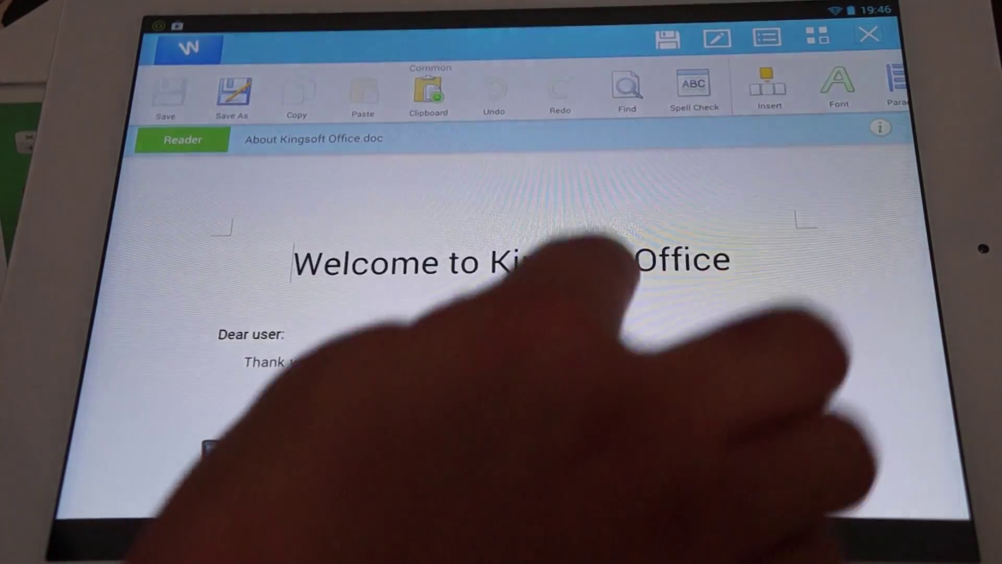
scroll(212, 235, "down", 5)
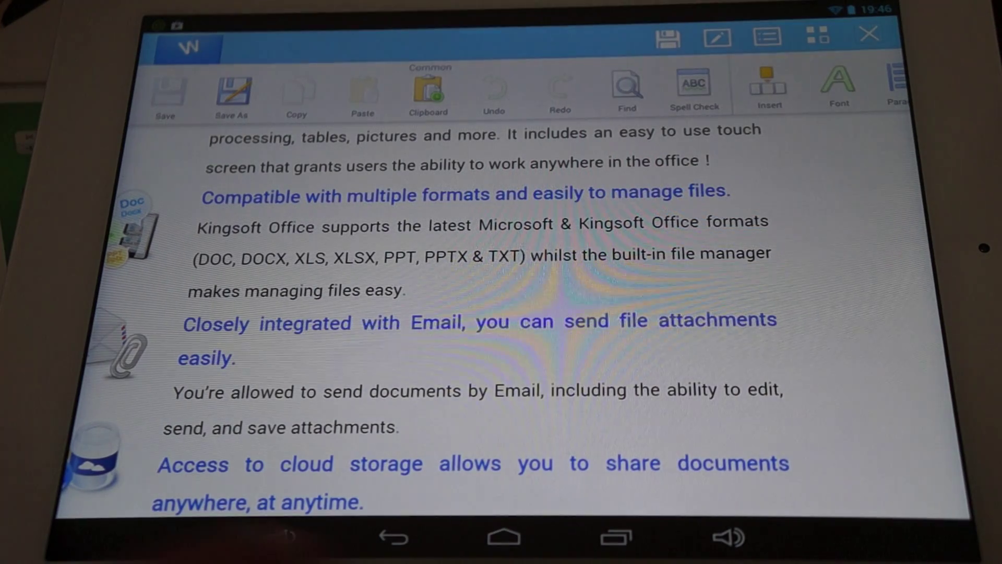
left_click(450, 537)
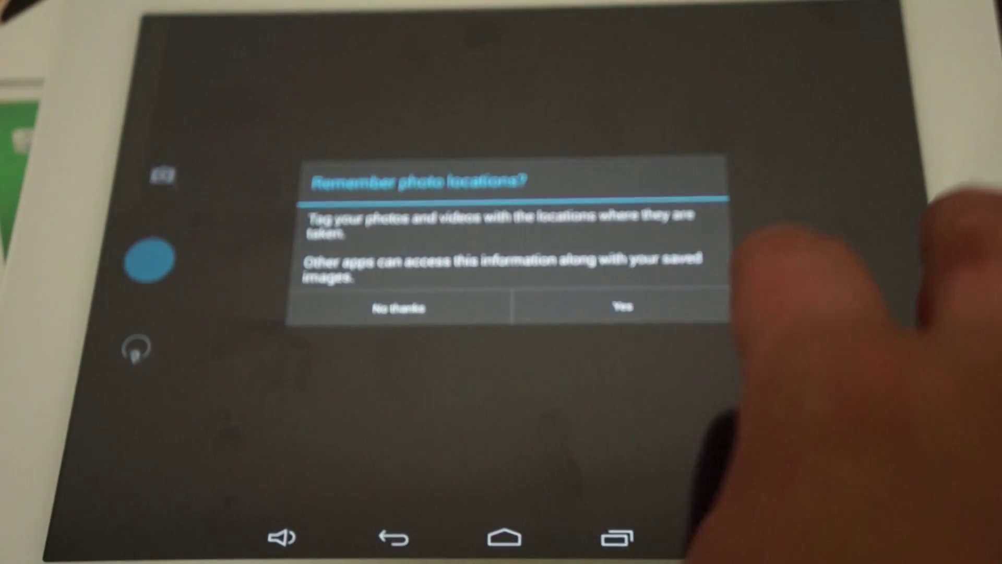
Step: Allow photo location tagging, photograph the tablet box, then go back home
left_click(627, 307)
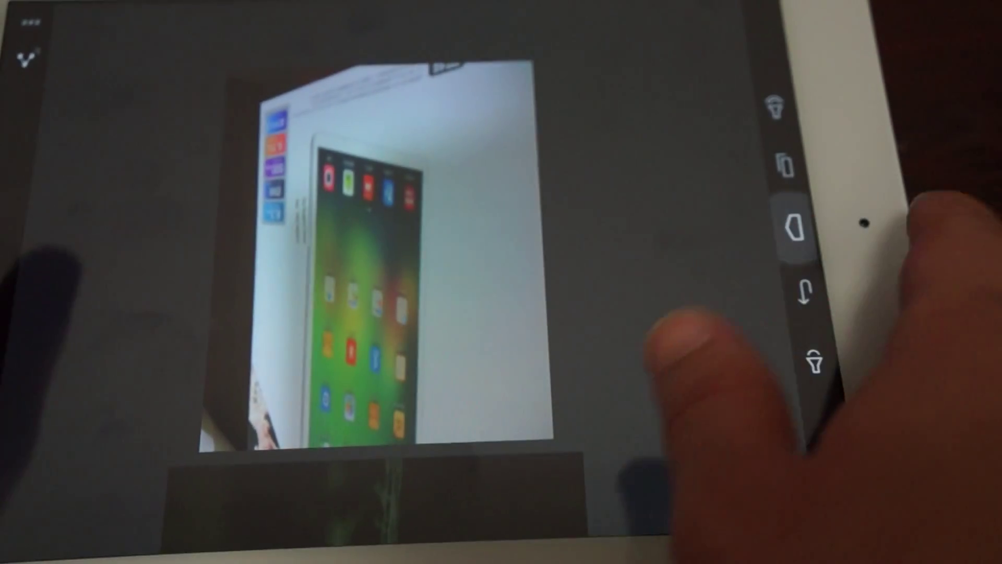
left_click(786, 233)
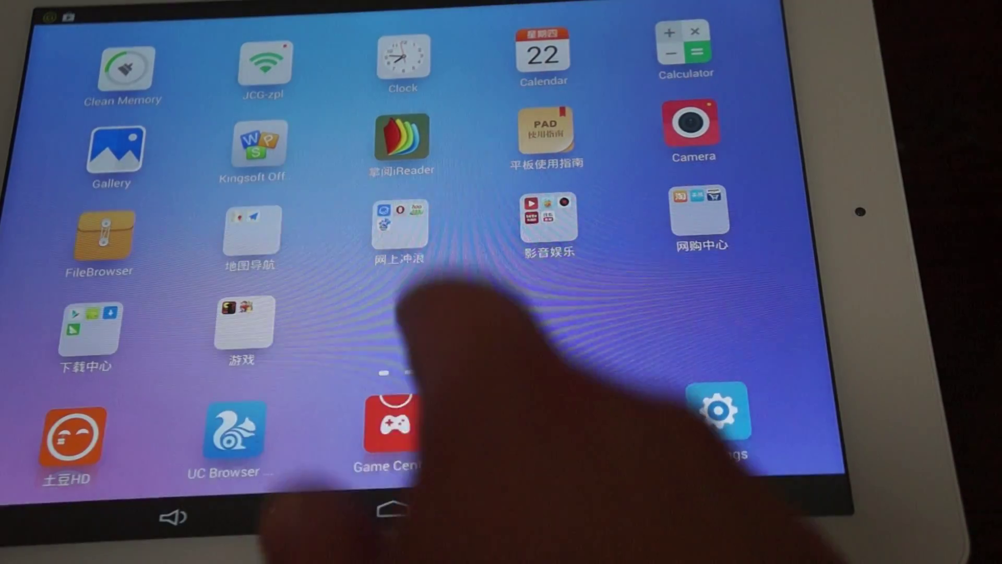
Step: Briefly open the file browser, then return to the home screen
left_click(105, 235)
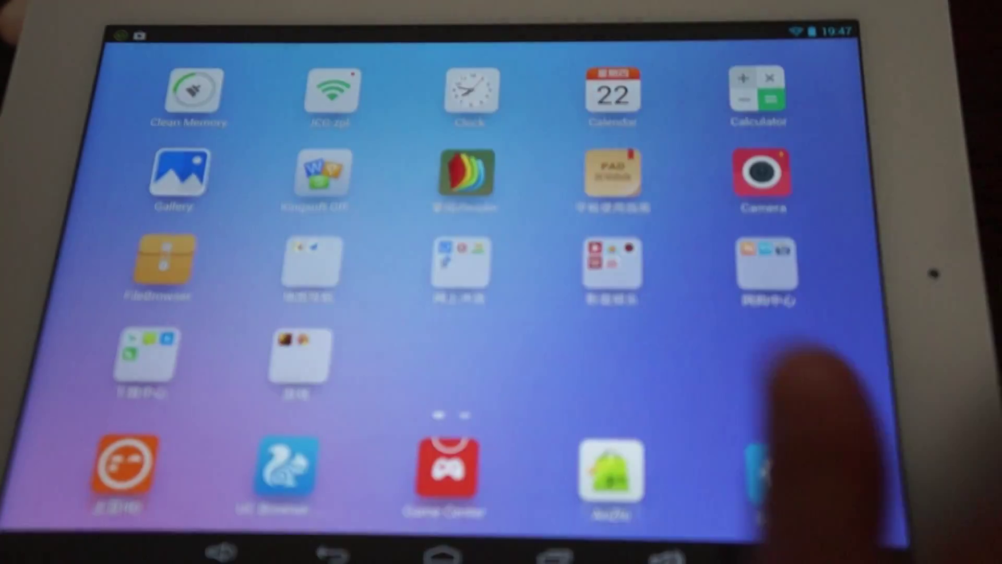
left_click(182, 259)
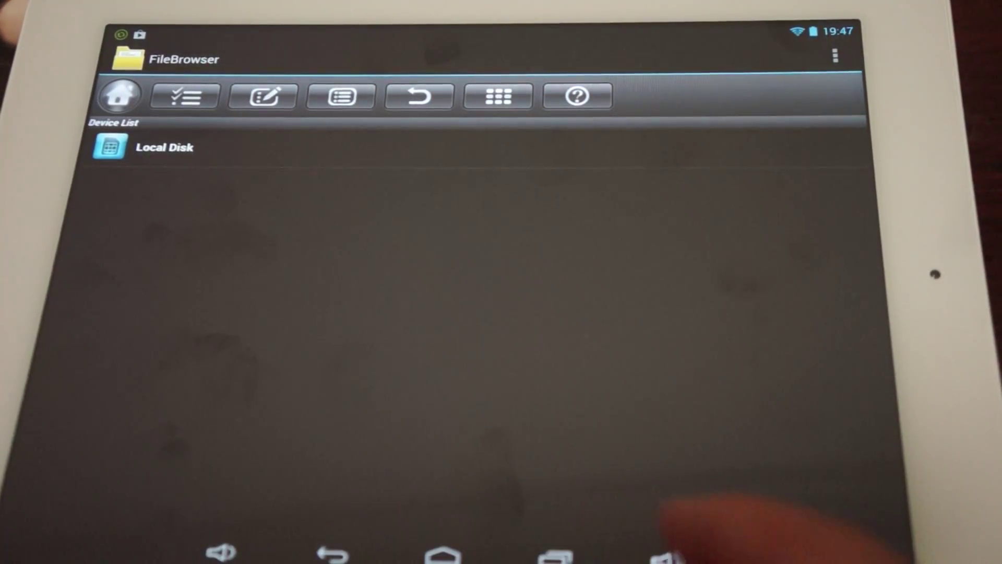
left_click(442, 555)
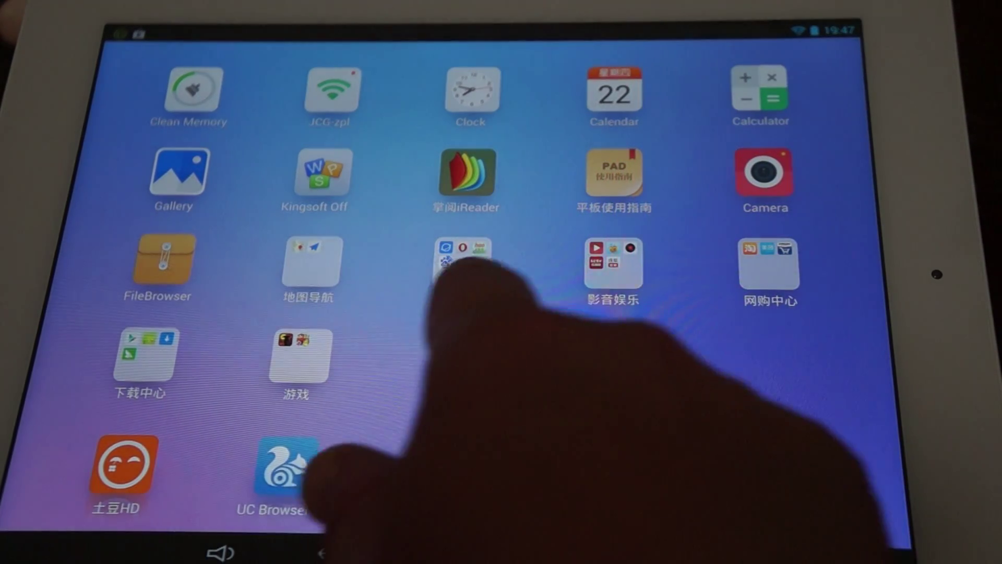
Step: Open and close the 地图导航 and 网上冲浪 folders, open 影音娱乐, then launch FileBrowser
left_click(312, 262)
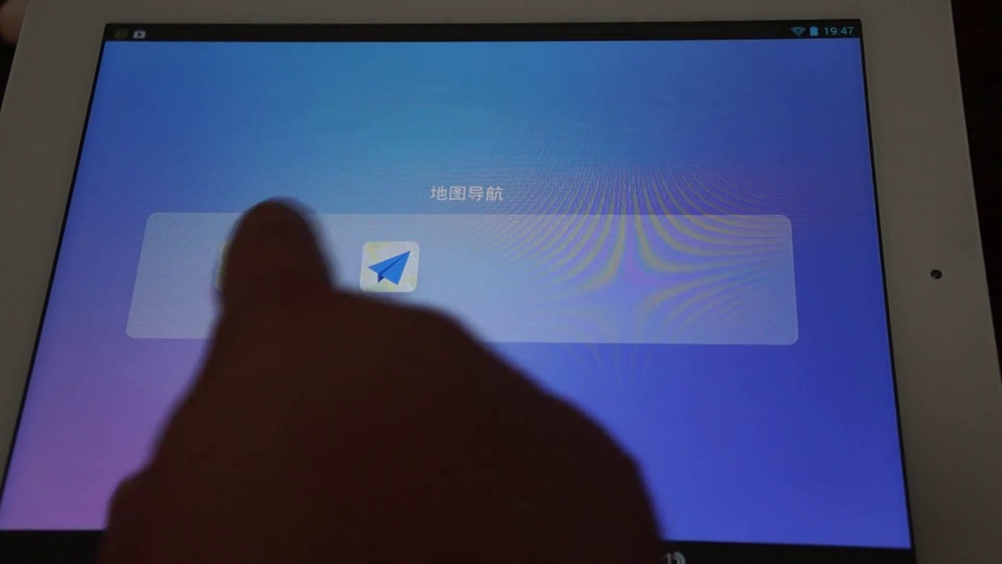
left_click(549, 520)
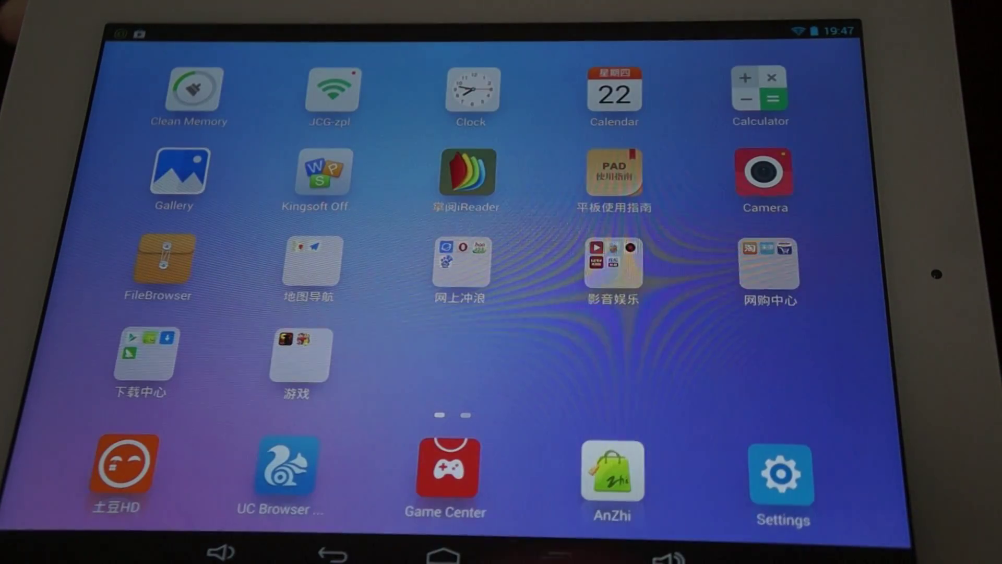
left_click(462, 263)
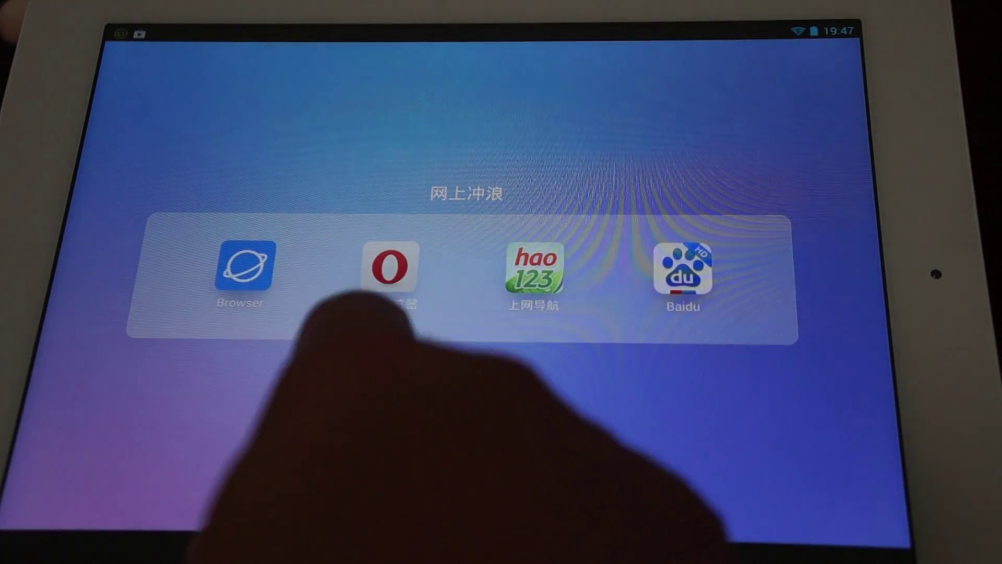
left_click(337, 509)
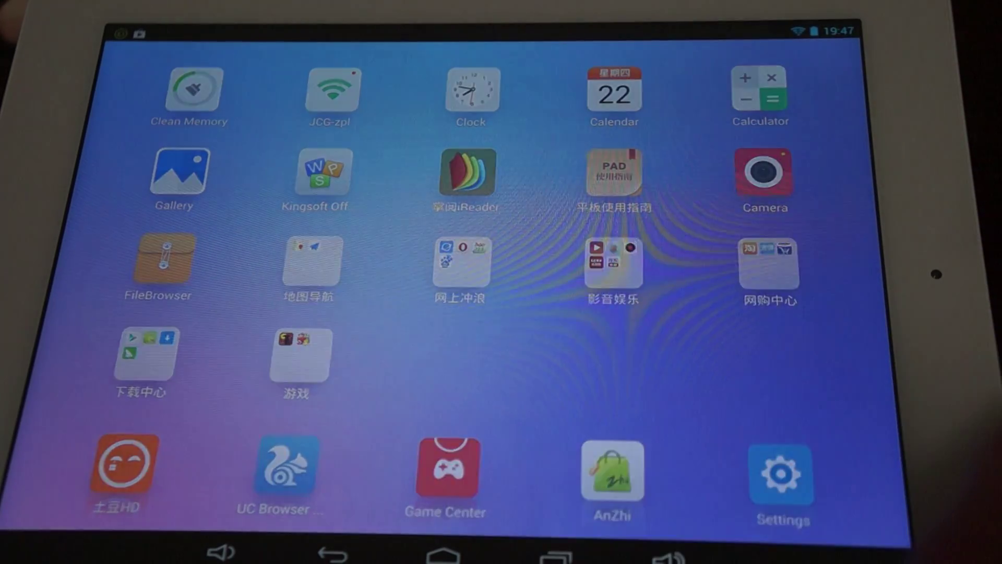
left_click(614, 262)
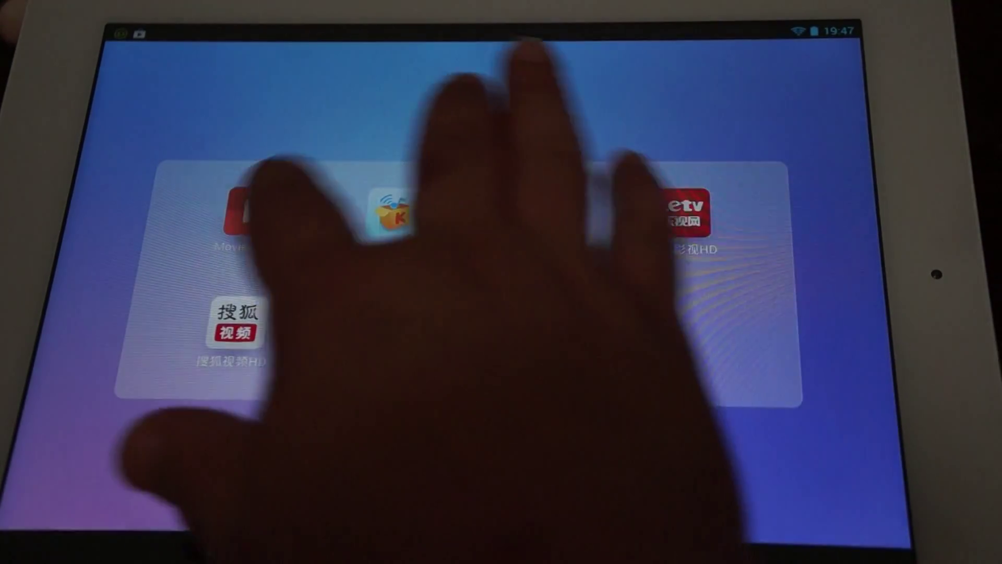
left_click(536, 213)
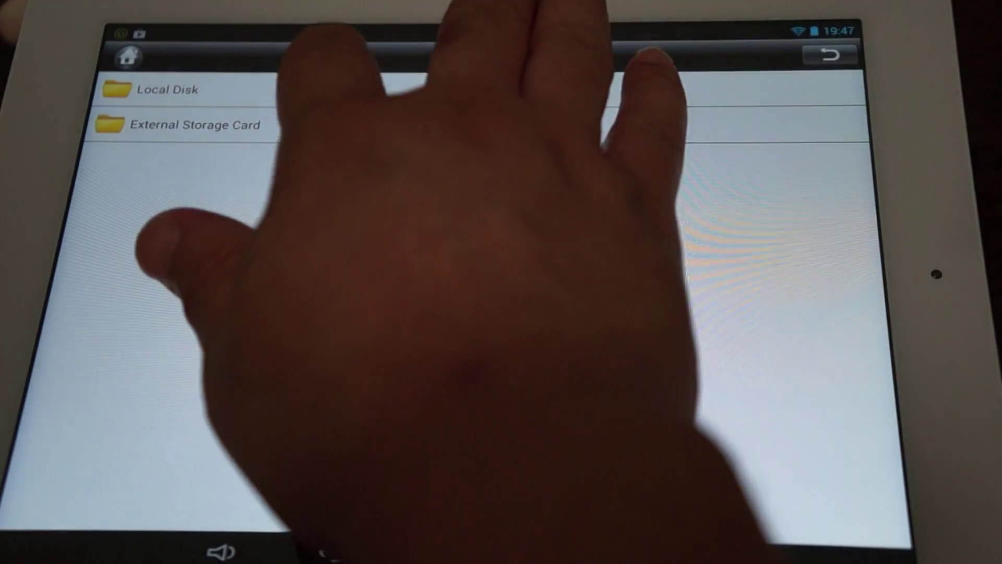
Step: On Local Disk, play a demo nature video, then close it back to the file list
left_click(336, 90)
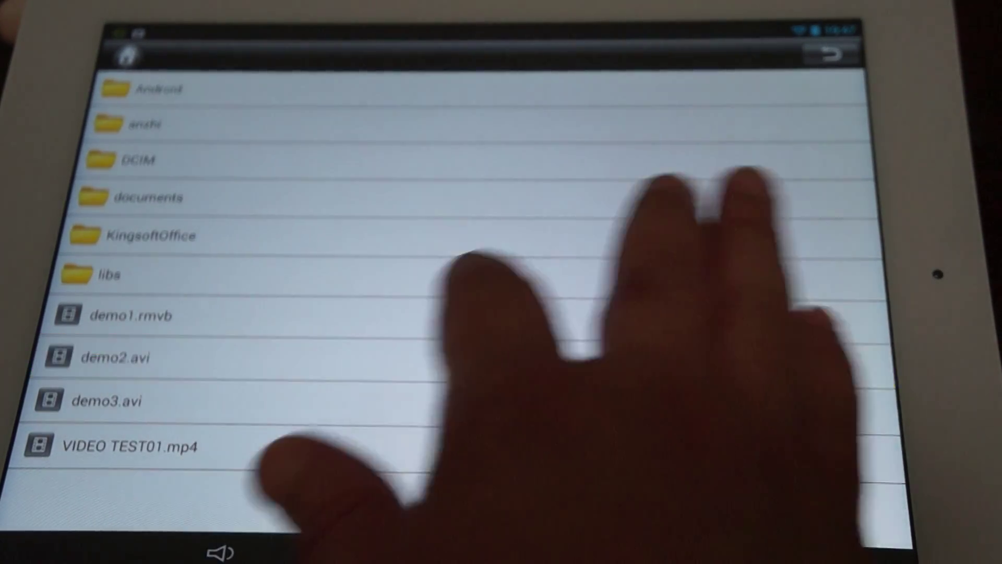
left_click(314, 445)
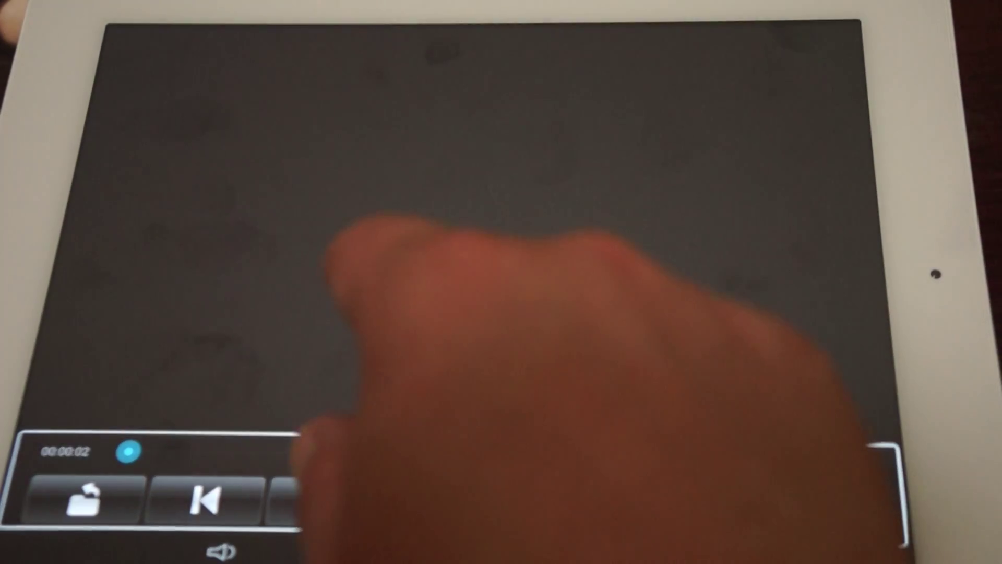
left_click(332, 553)
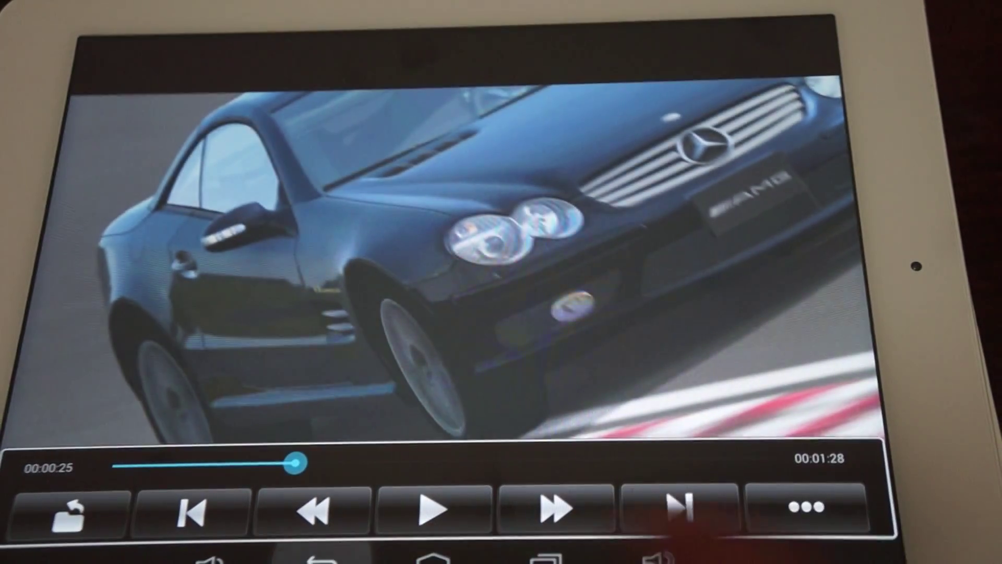
Step: Stop the video playback and exit the file manager to the home screen
key("Escape")
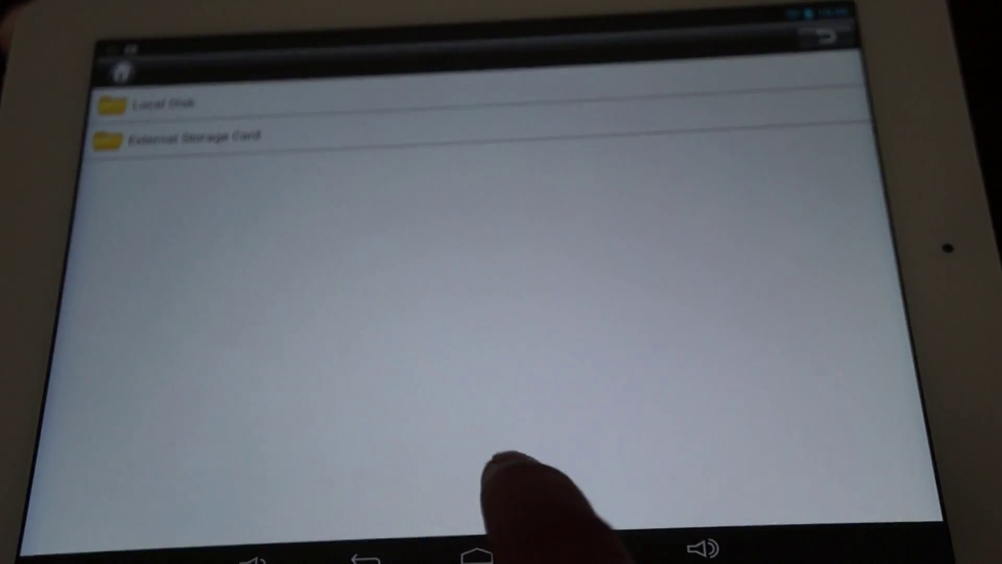
left_click(470, 555)
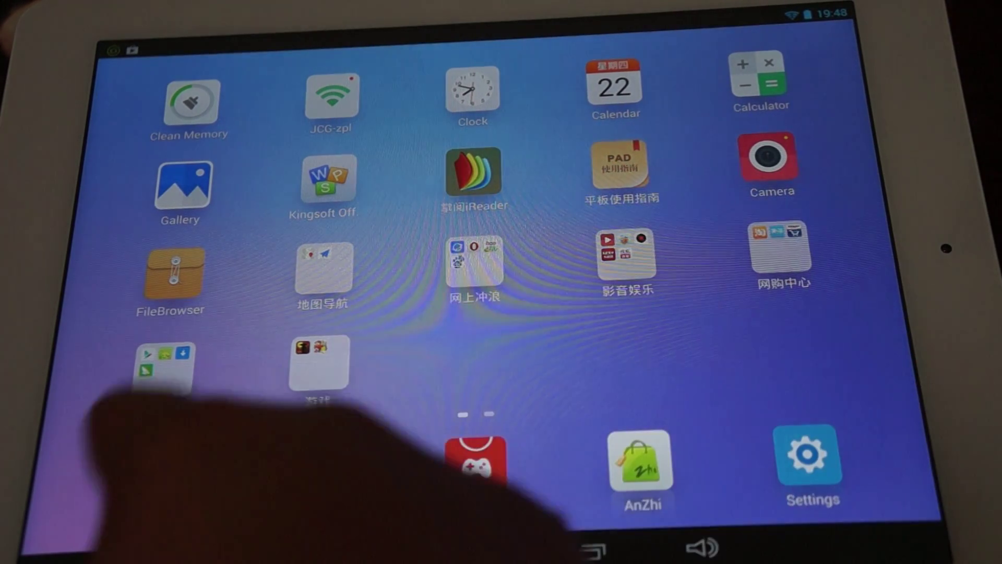
left_click(163, 368)
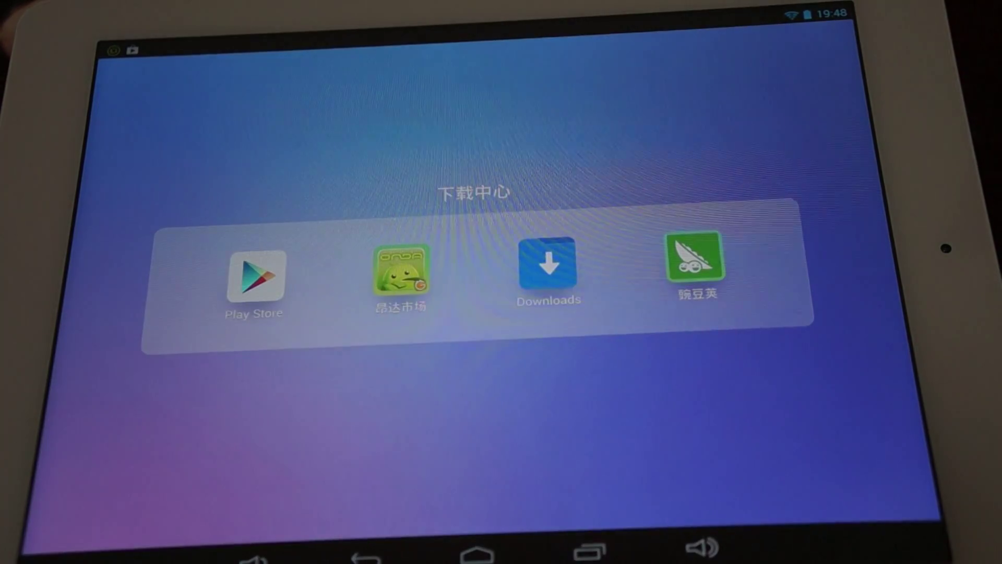
left_click(253, 278)
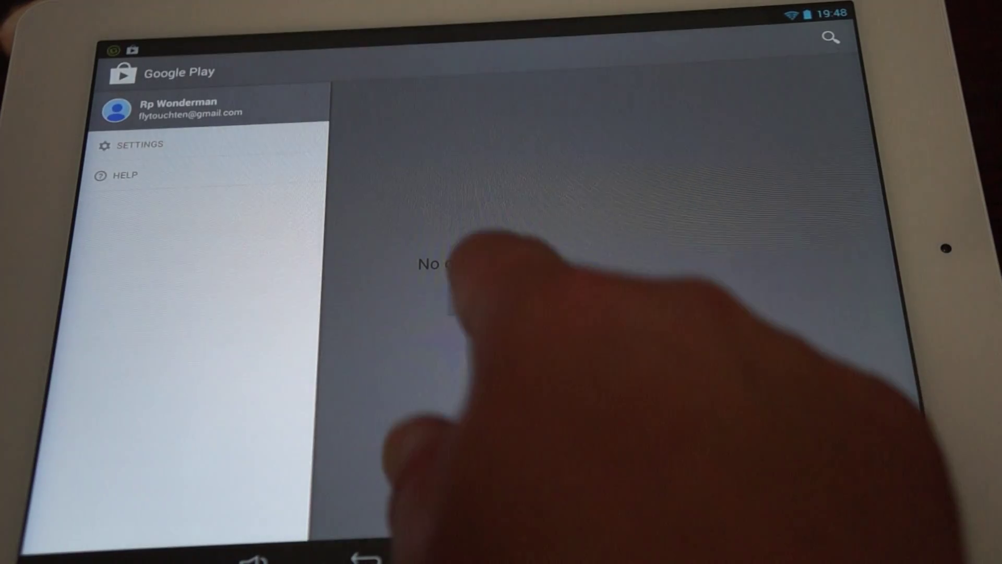
left_click(459, 228)
left_click(475, 302)
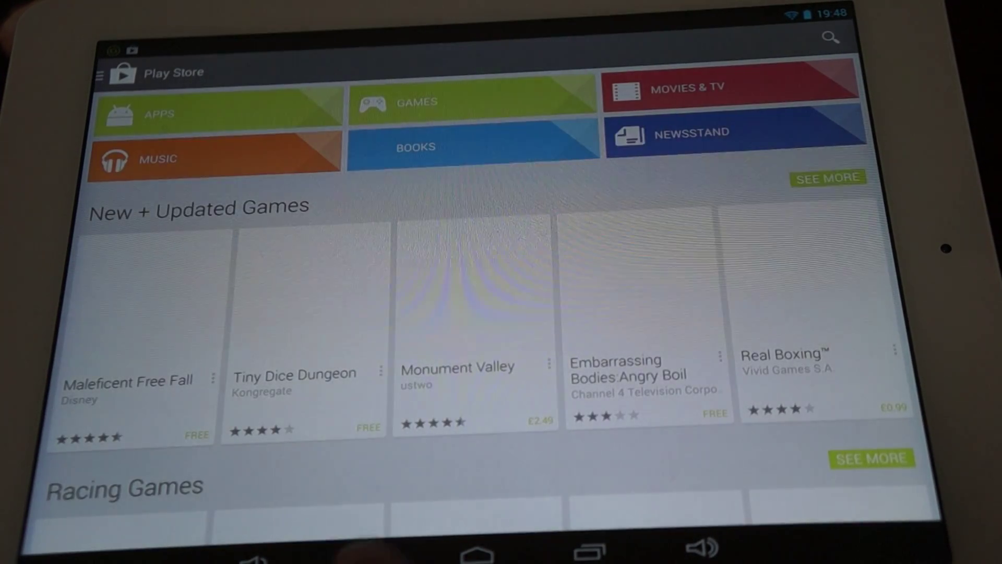
left_click(477, 555)
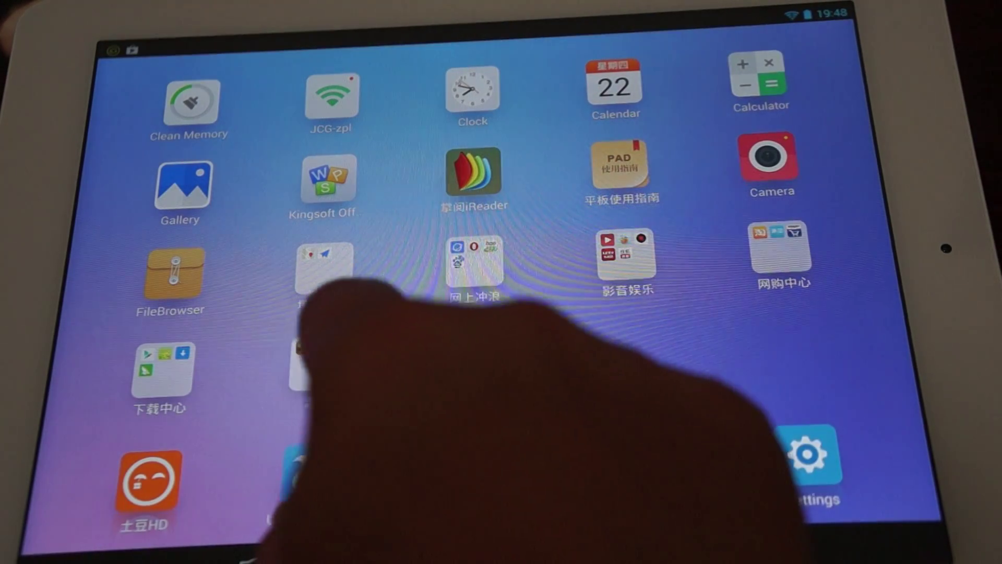
left_click(317, 364)
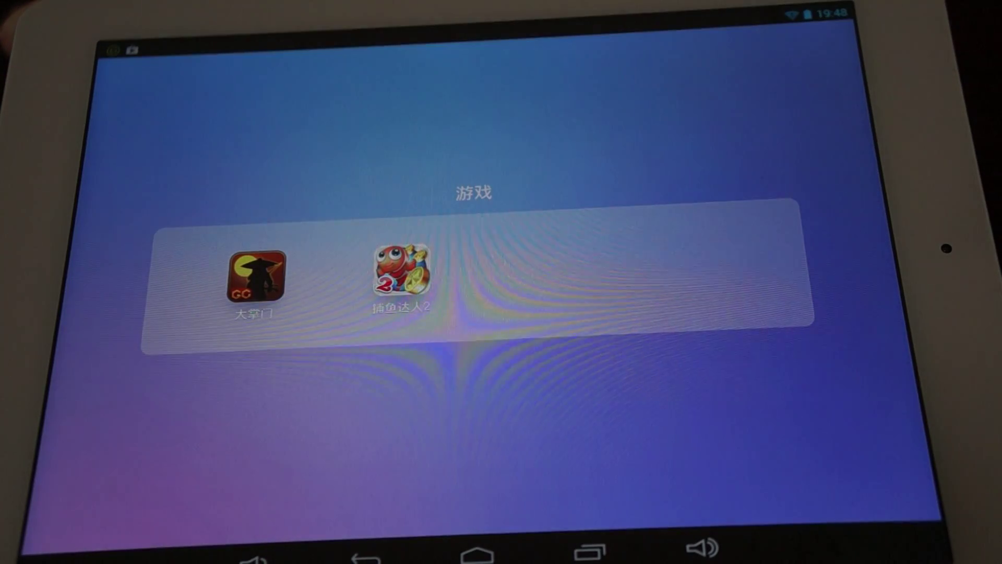
left_click(477, 554)
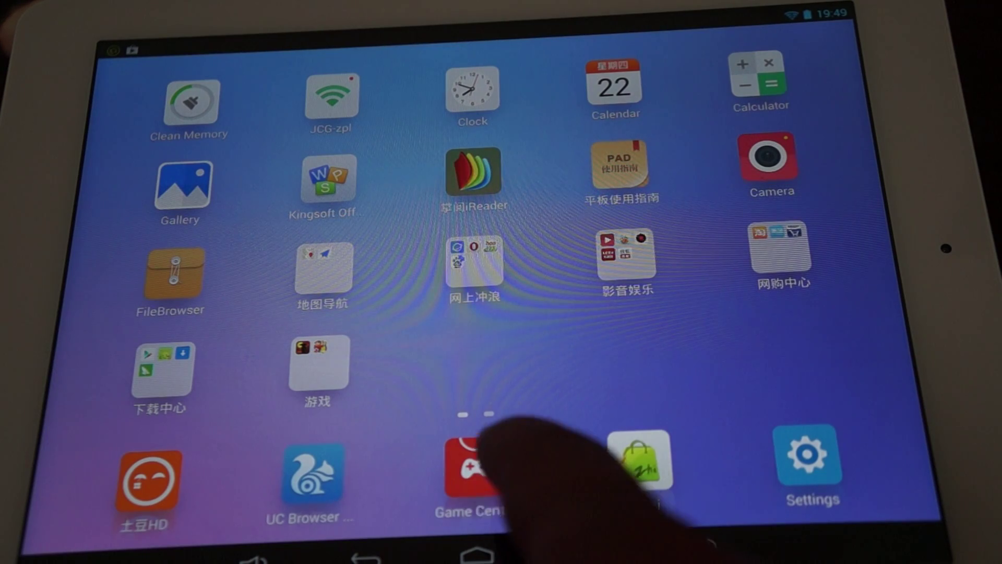
left_click(476, 467)
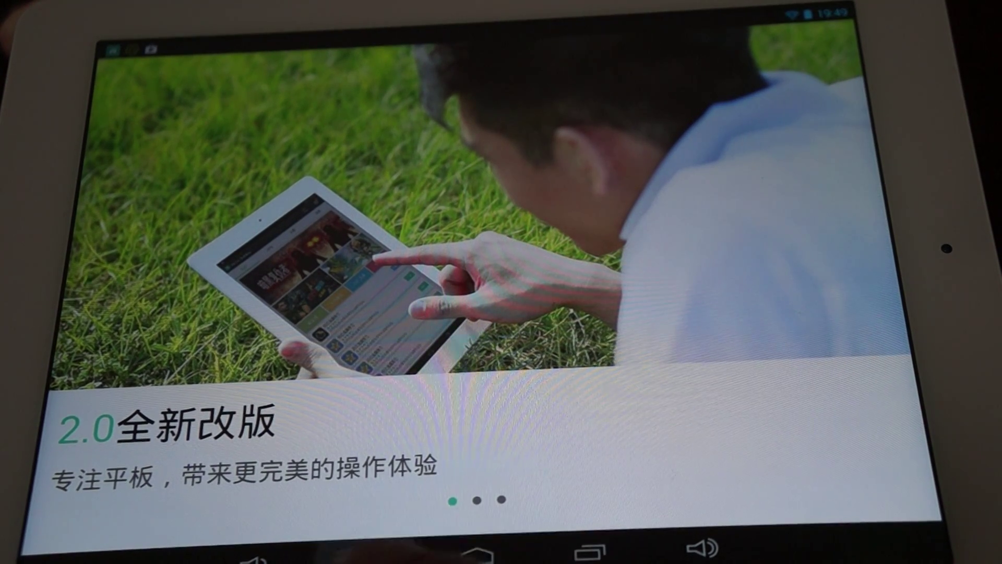
left_click(477, 554)
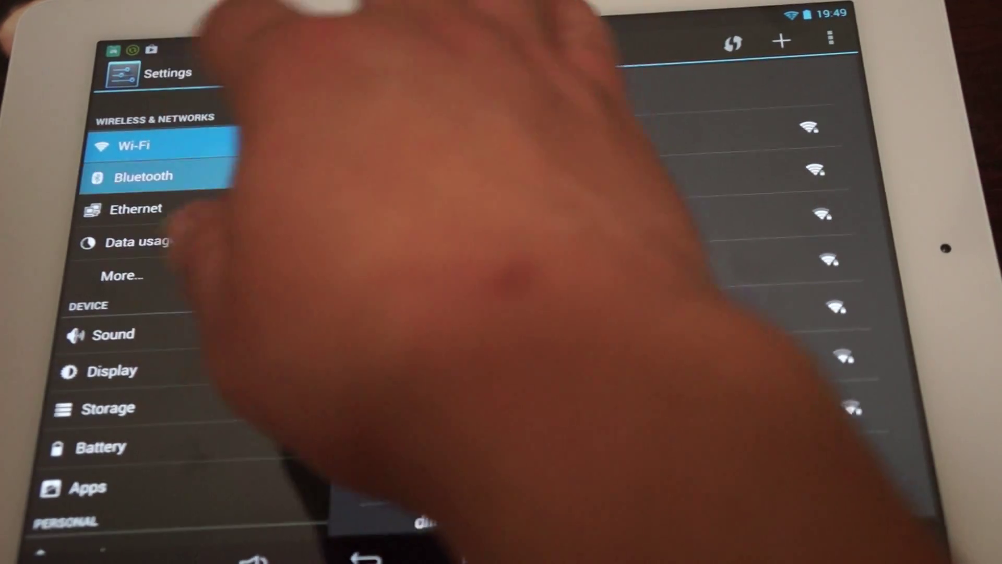
left_click_drag(259, 329, 266, 227)
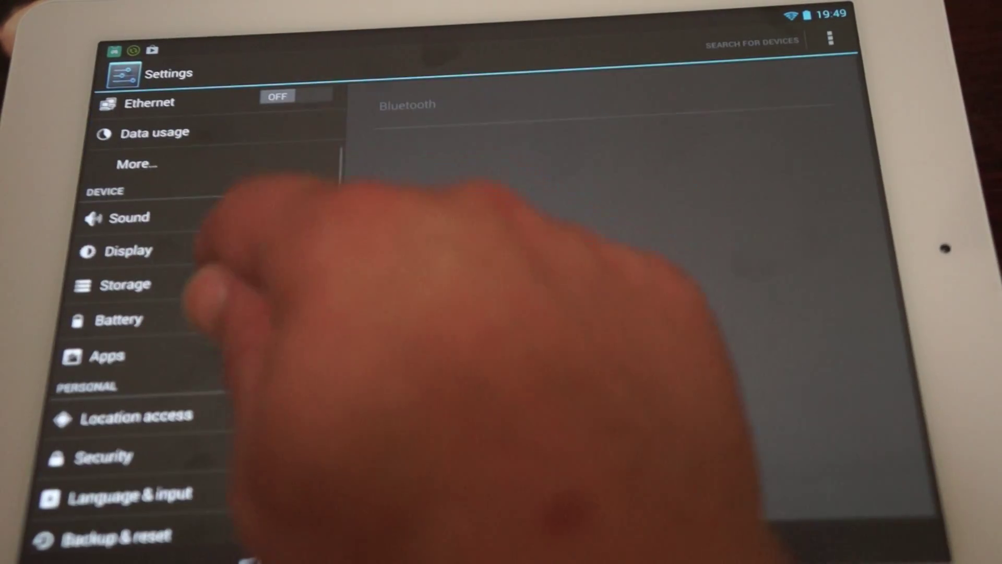
Step: View Storage, Battery (98%, not charging) and Apps in Settings until it stops responding
left_click(123, 285)
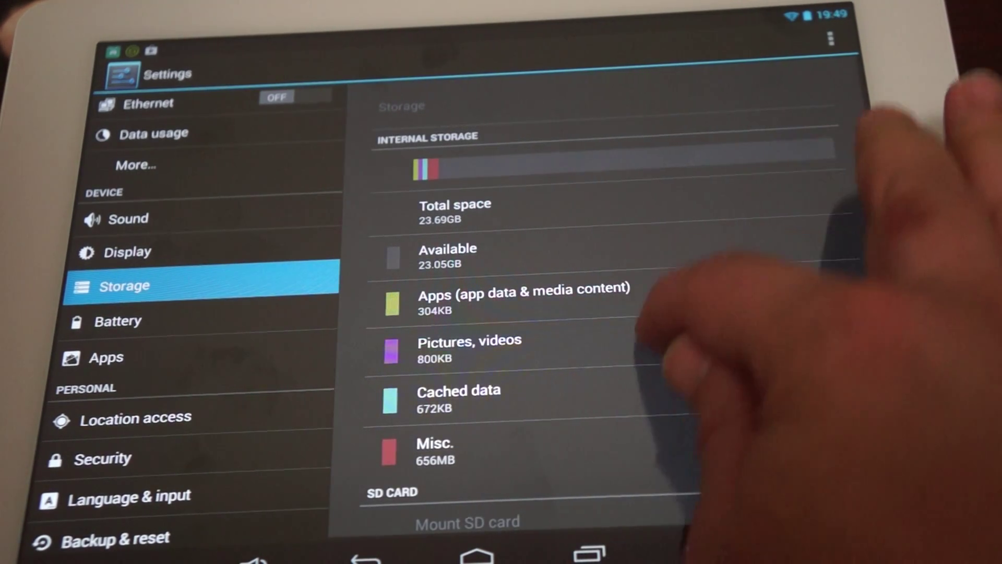
left_click_drag(705, 266, 705, 231)
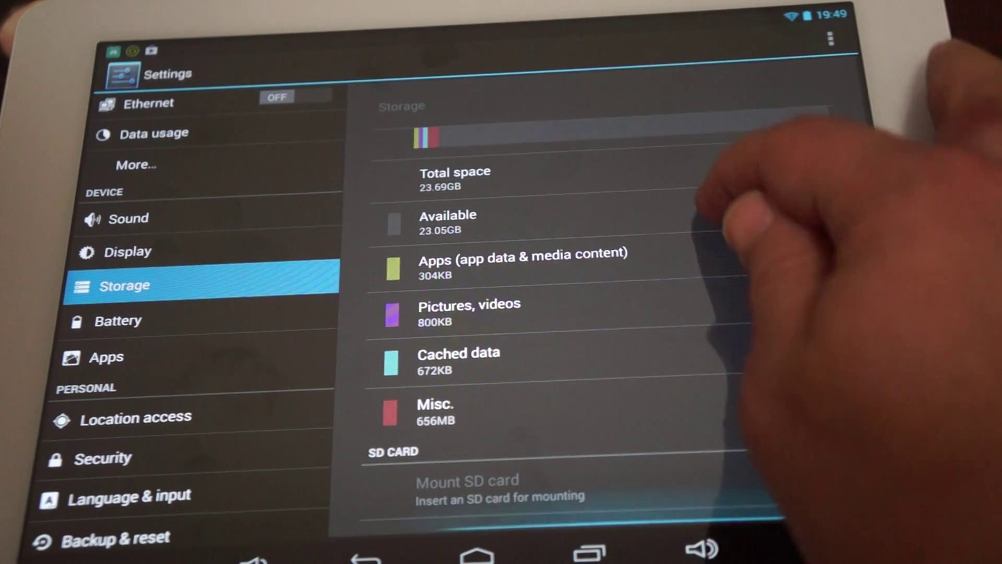
left_click(118, 321)
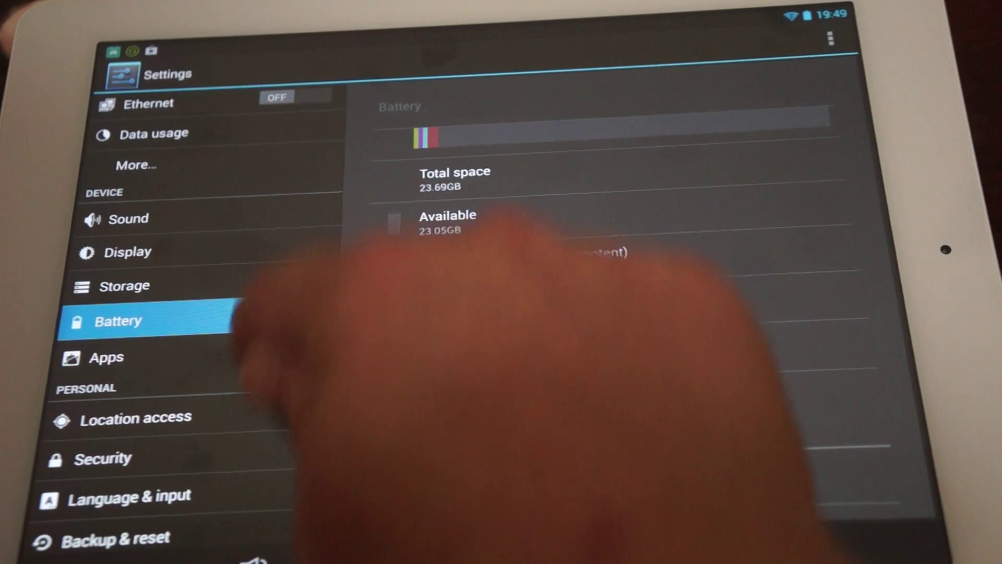
left_click(106, 357)
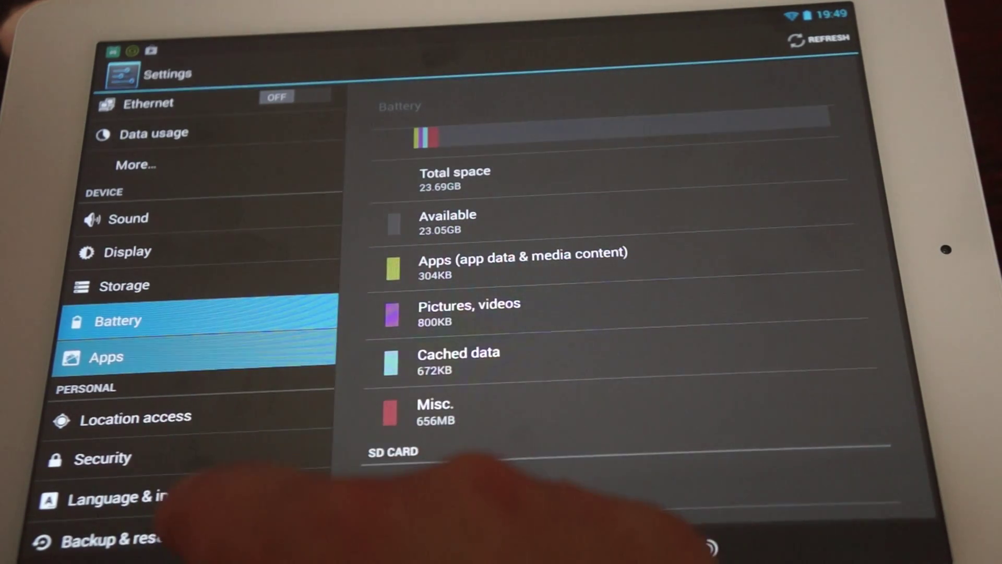
scroll(181, 392, "down", 3)
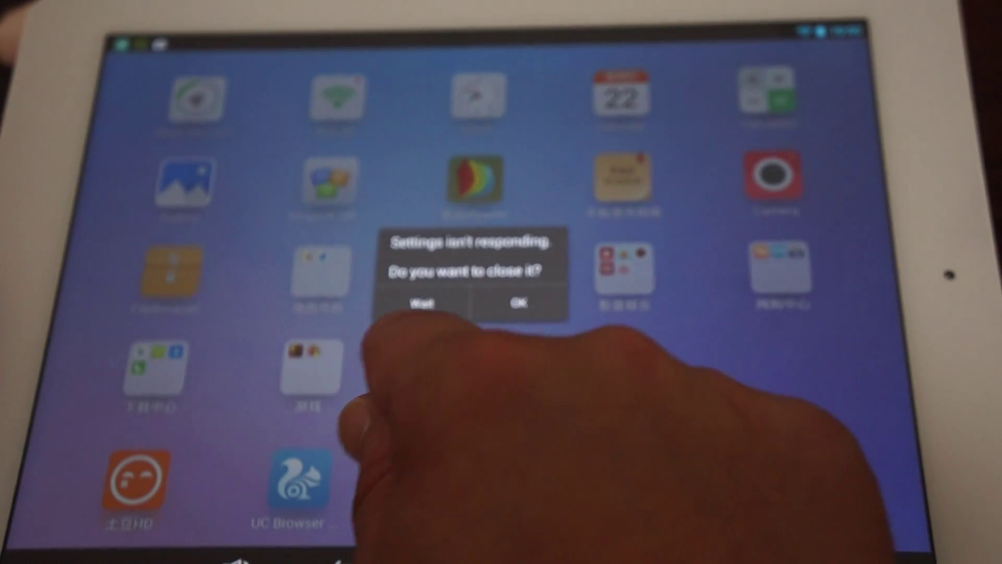
Step: Restart the unresponsive Settings app and open Language & input's Language list
left_click(518, 303)
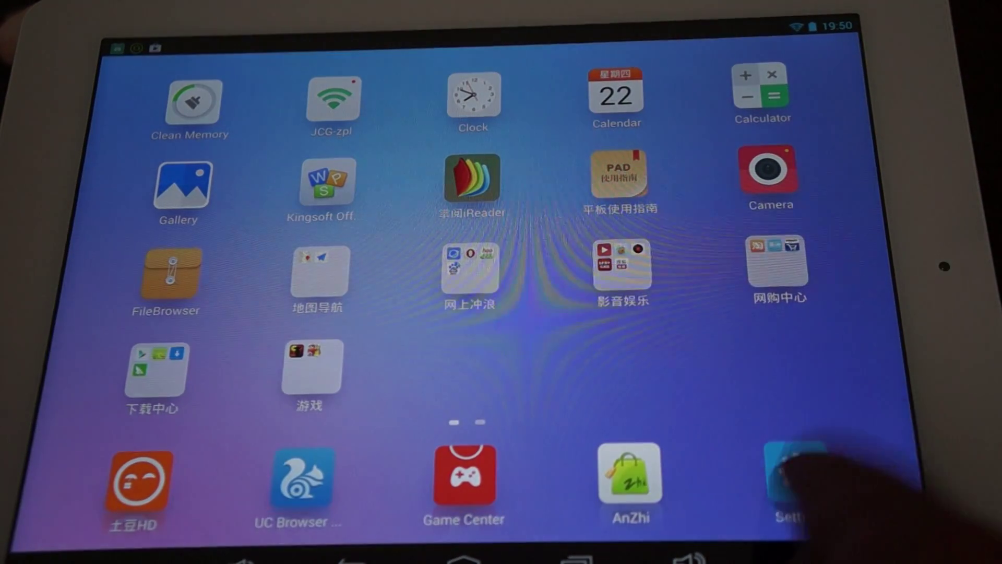
left_click(797, 470)
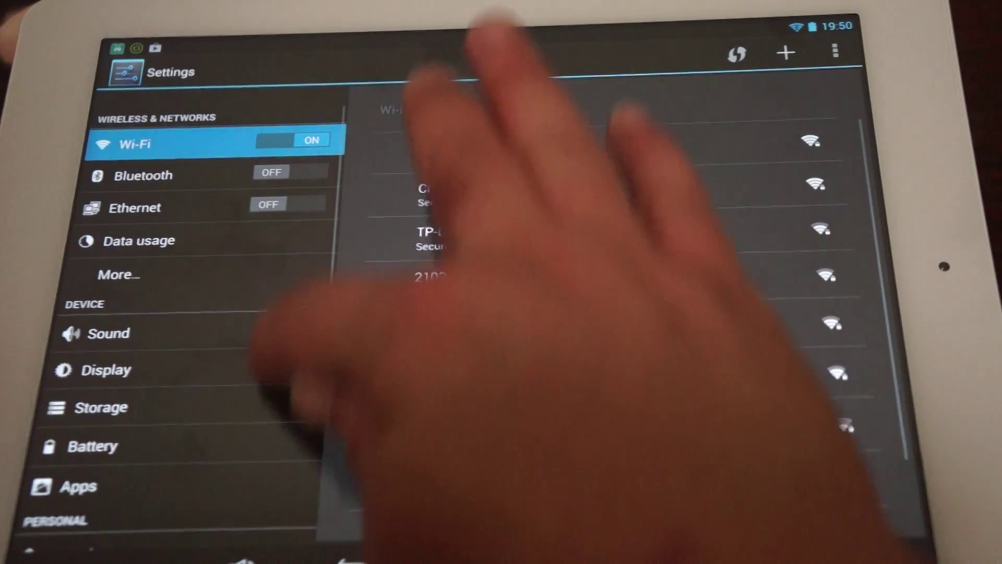
left_click_drag(204, 469, 203, 157)
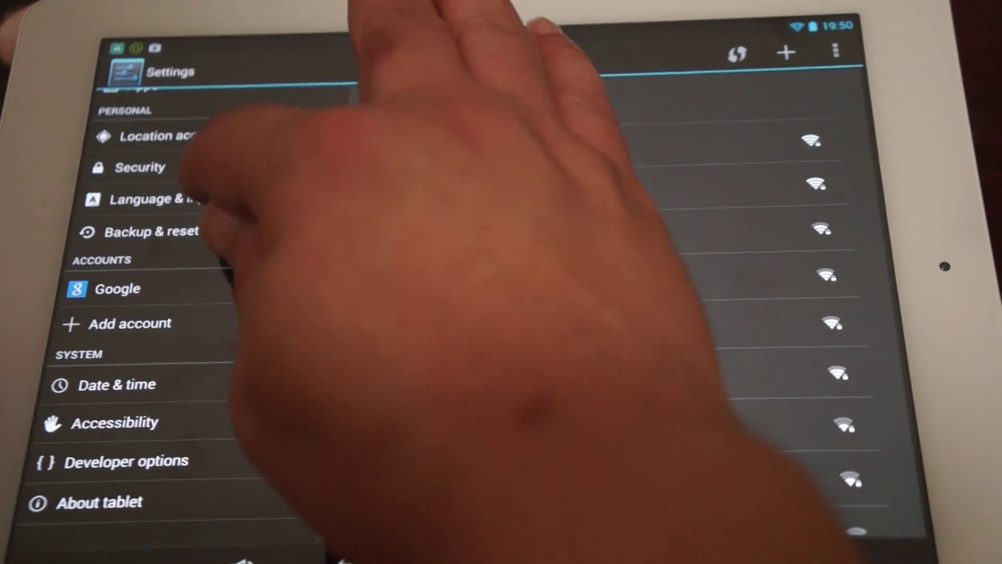
left_click(164, 199)
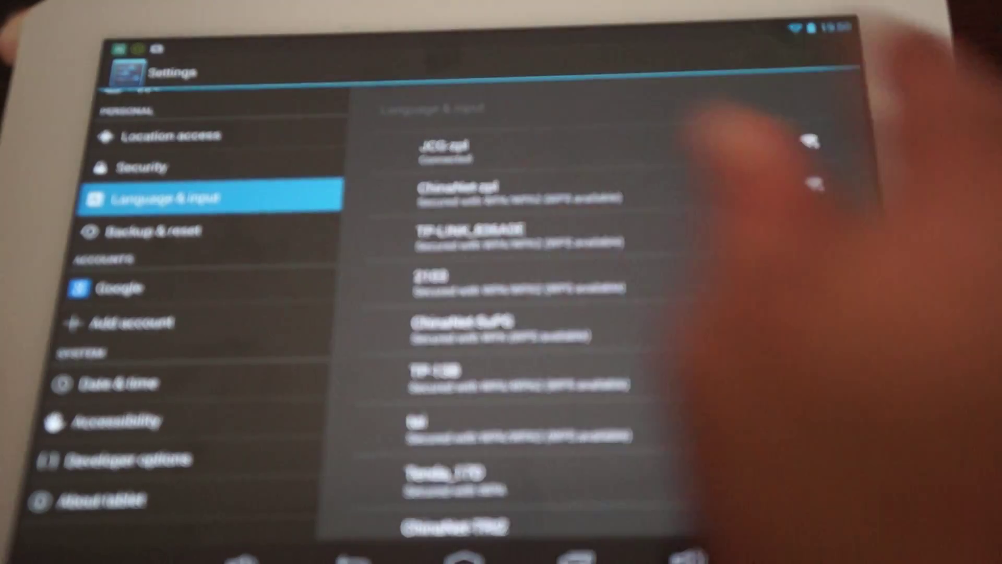
left_click(450, 149)
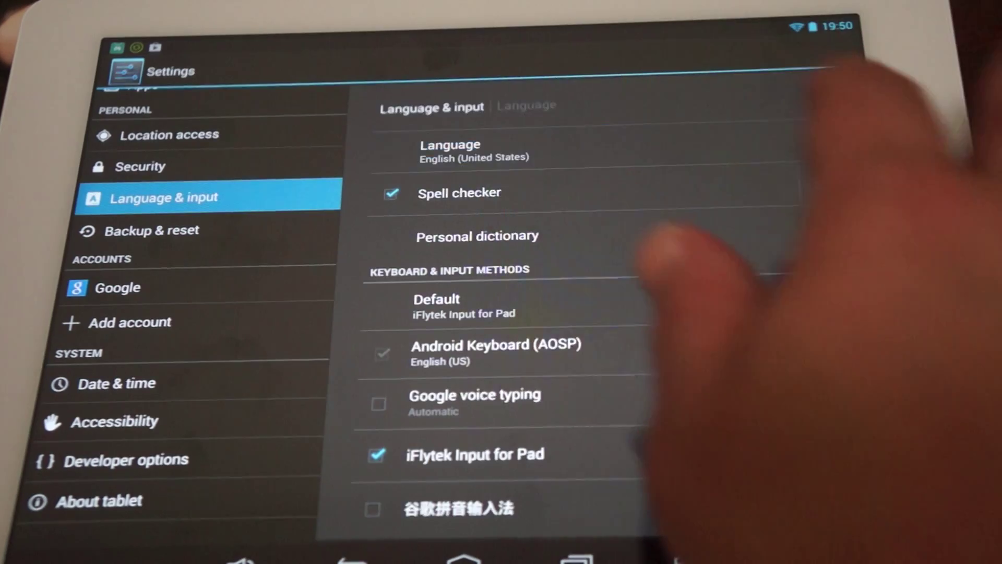
left_click_drag(783, 439, 712, 157)
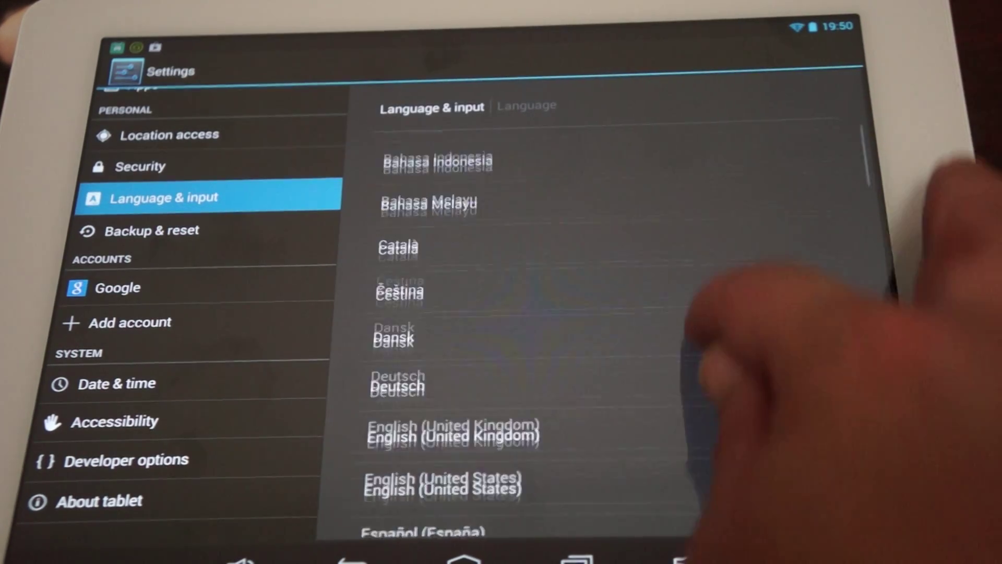
left_click_drag(783, 439, 713, 157)
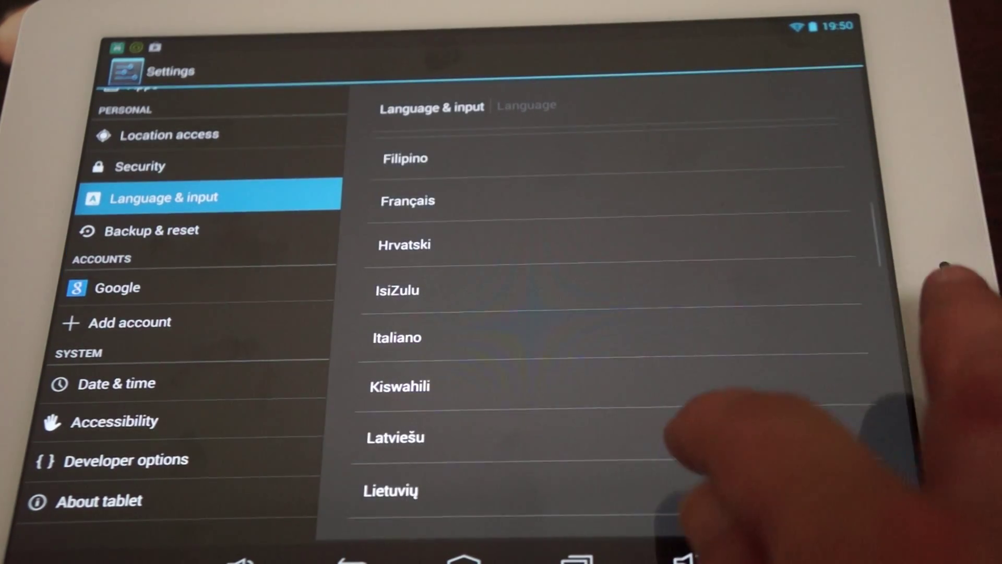
left_click_drag(690, 439, 721, 290)
Step: Scroll through the list of system languages
left_click_drag(690, 423, 705, 259)
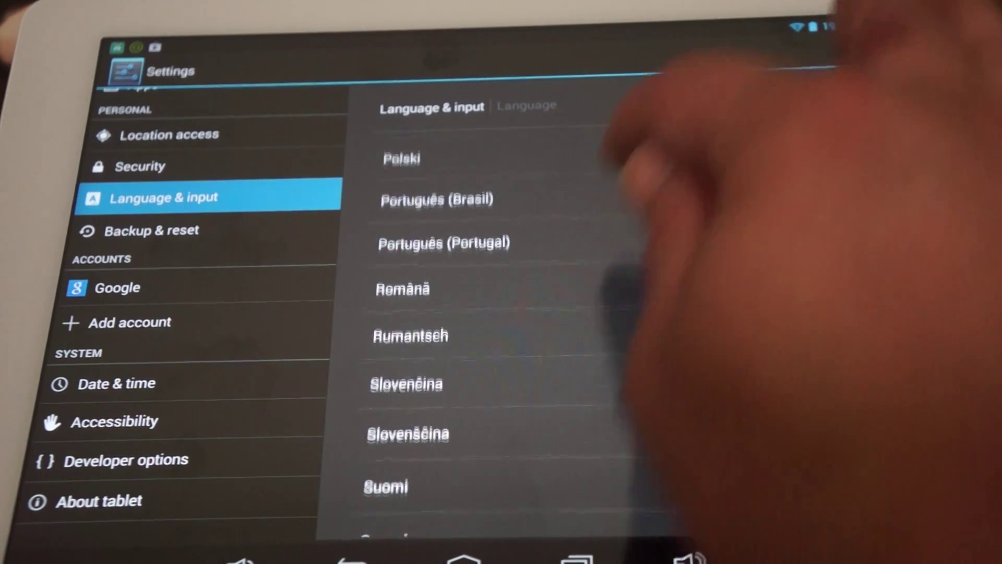
left_click_drag(627, 423, 690, 219)
left_click_drag(783, 353, 666, 181)
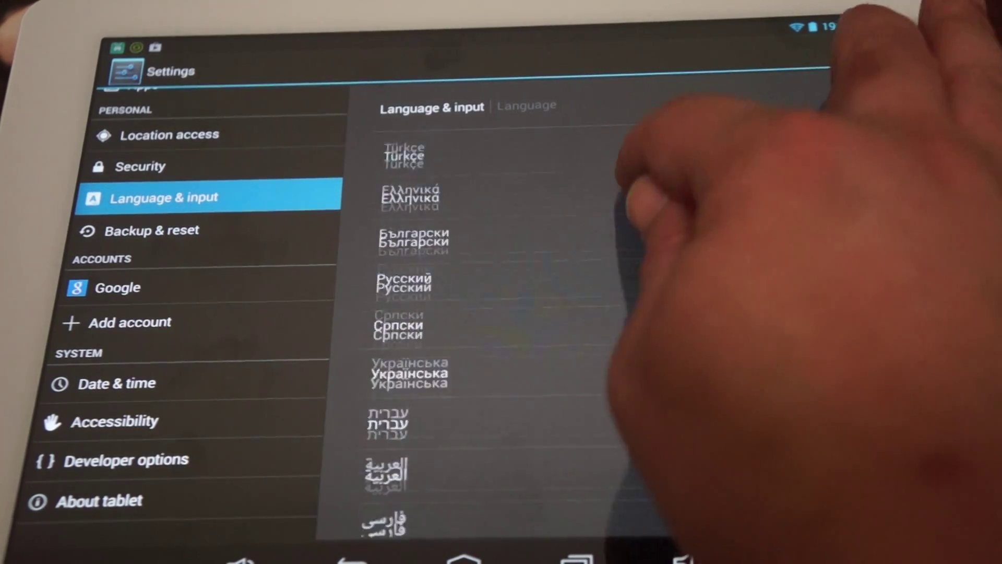
left_click_drag(783, 391, 674, 156)
left_click_drag(627, 400, 564, 298)
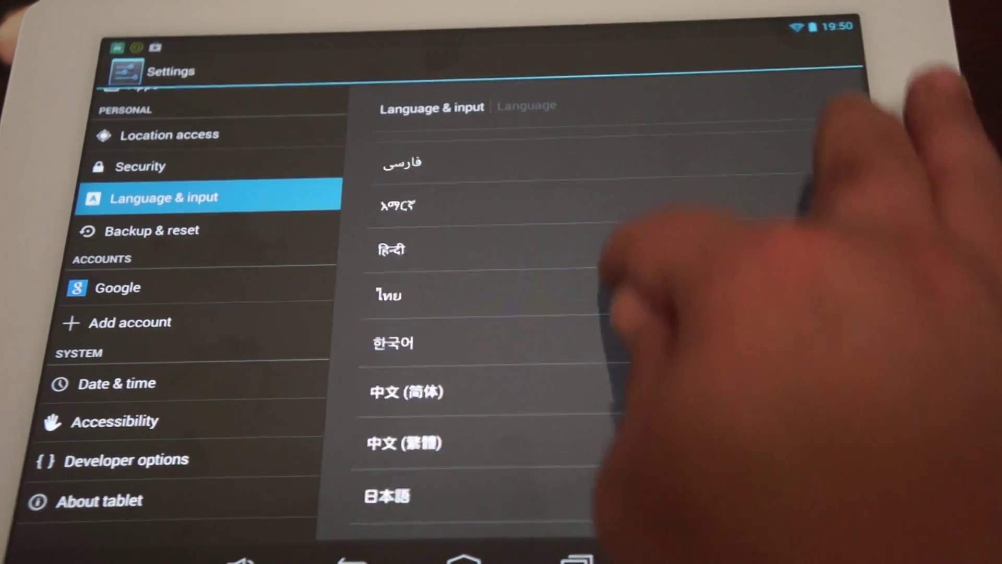
Step: Show downloaded apps with sizes: 392MB used, 1.6GB internal storage free
left_click(99, 500)
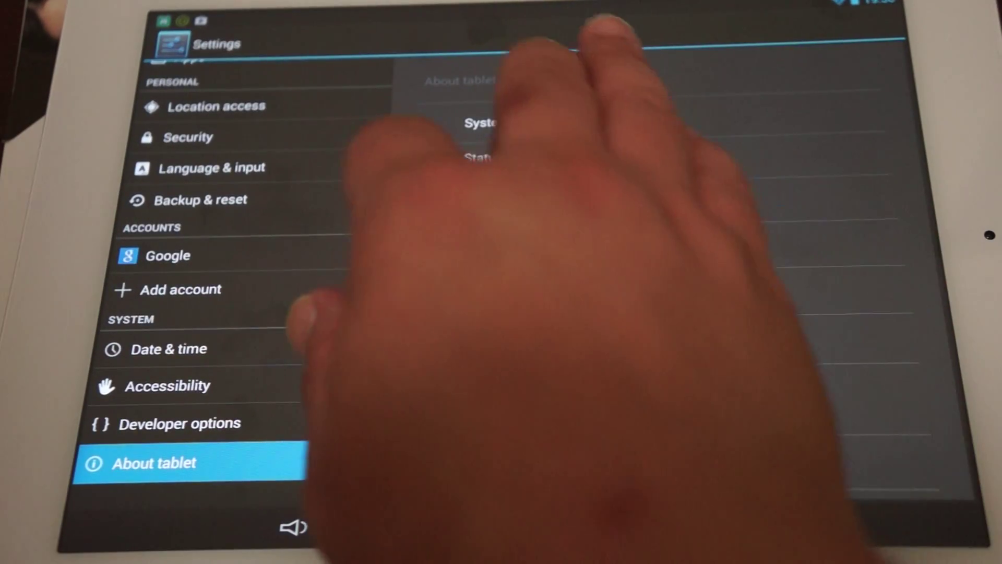
scroll(235, 313, "up", 3)
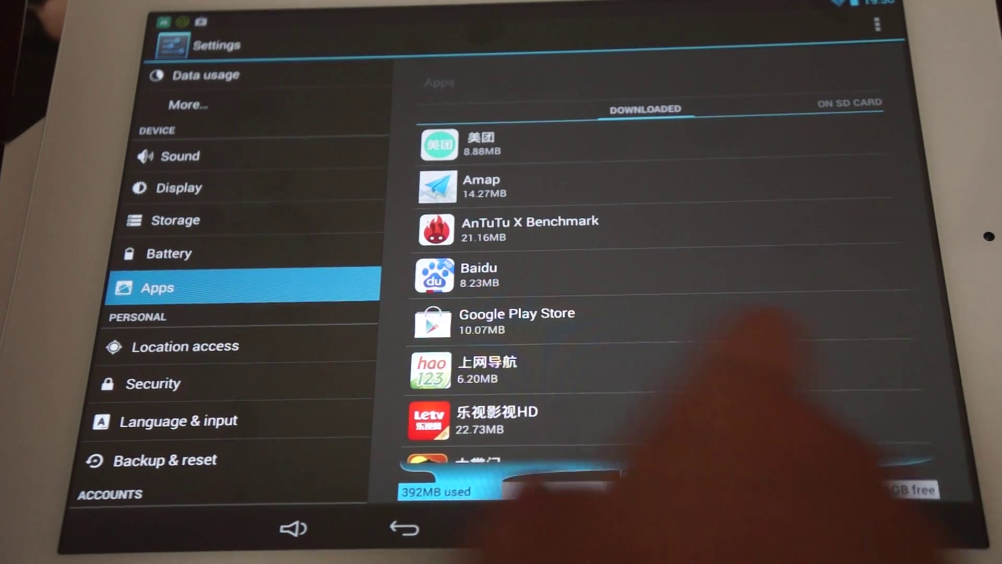
Step: Swipe past ON SD CARD and RUNNING (about 1.0GB RAM) to ALL, showing 426MB used
left_click_drag(783, 352, 470, 361)
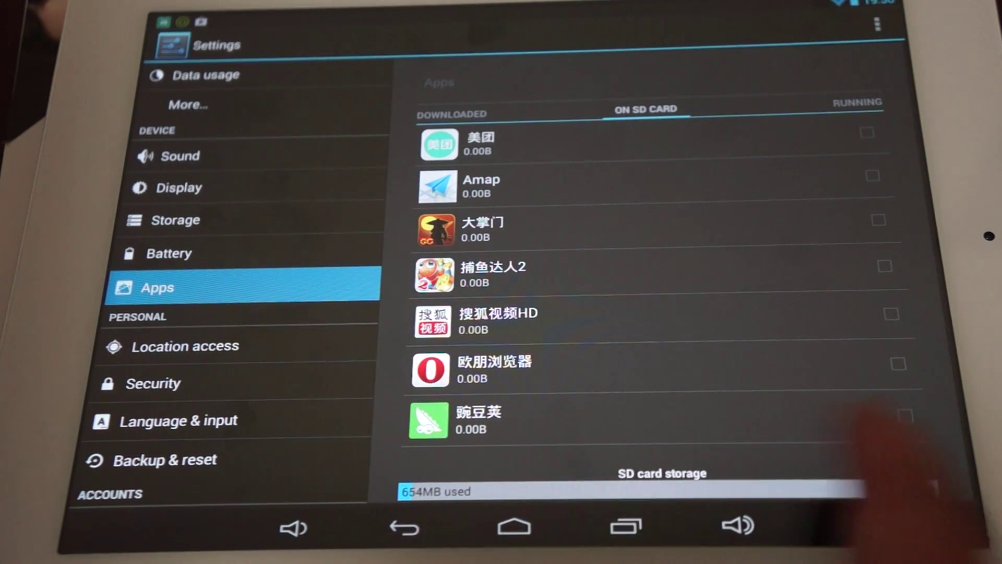
left_click_drag(861, 380, 439, 470)
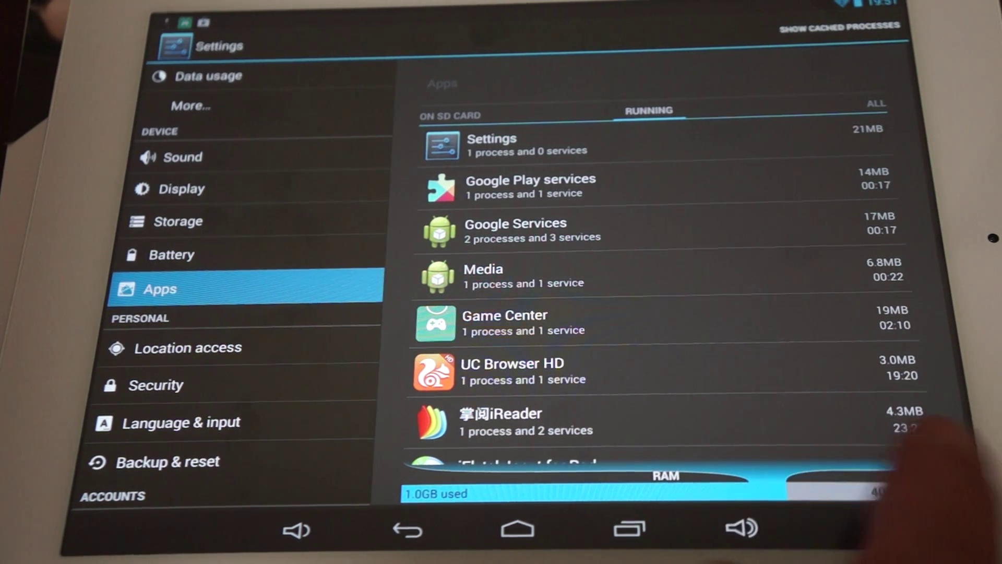
left_click_drag(822, 439, 509, 446)
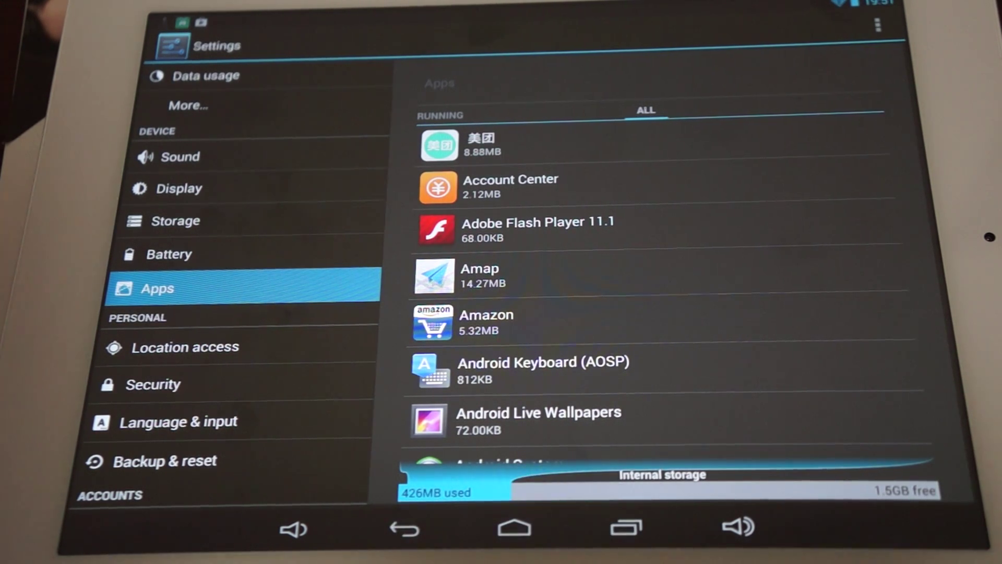
left_click_drag(760, 380, 760, 227)
left_click_drag(862, 313, 870, 219)
left_click_drag(705, 31, 639, 172)
left_click_drag(736, 353, 740, 227)
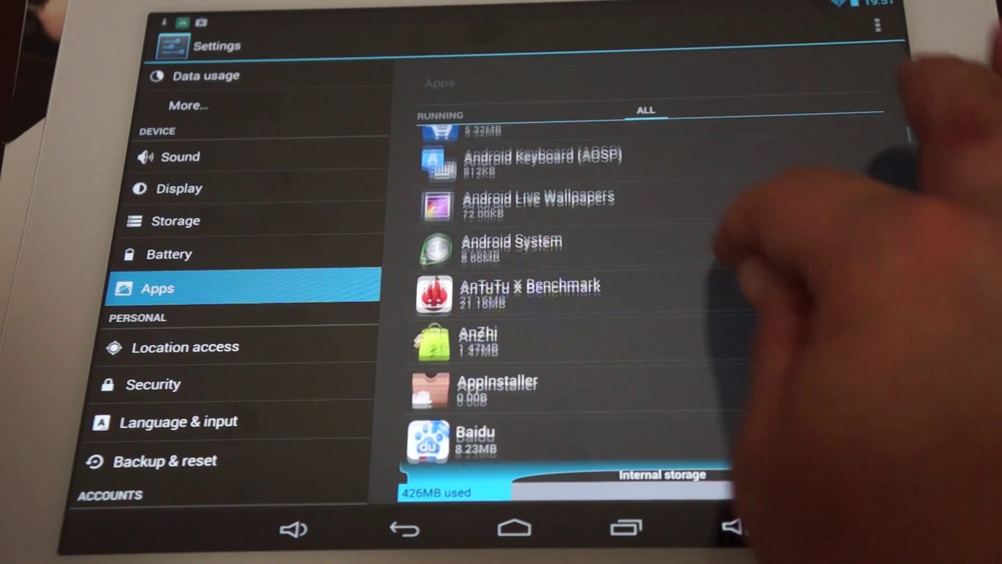
left_click_drag(681, 369, 776, 212)
left_click_drag(705, 392, 783, 157)
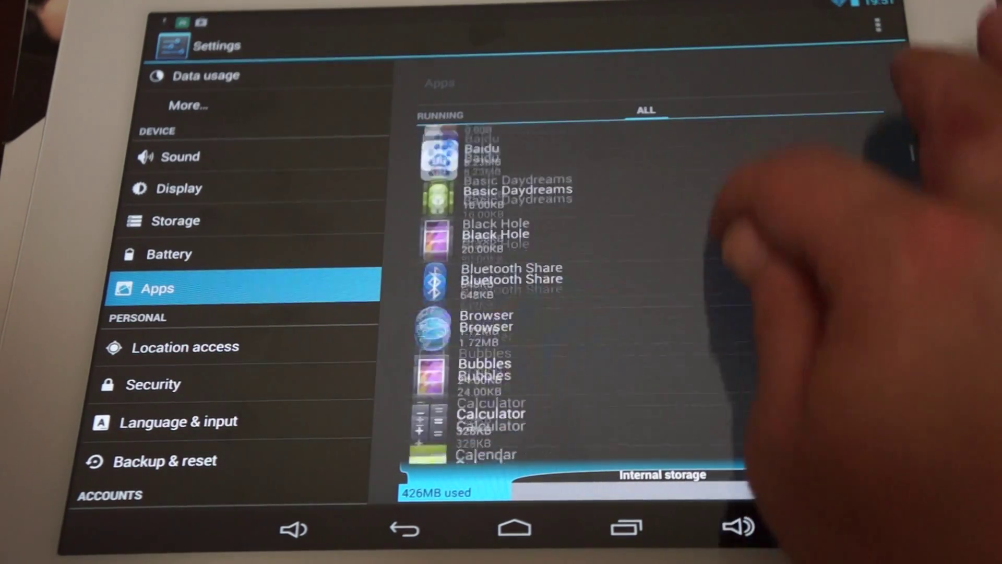
left_click_drag(862, 314, 783, 173)
left_click_drag(706, 353, 745, 196)
left_click_drag(728, 337, 744, 203)
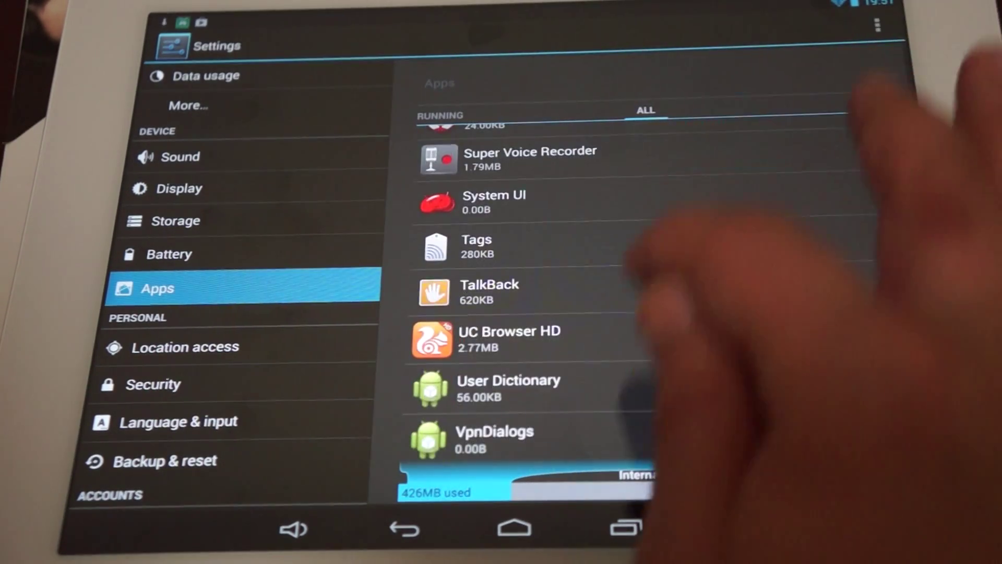
scroll(650, 298, "down", 5)
scroll(651, 297, "down", 4)
scroll(650, 298, "down", 4)
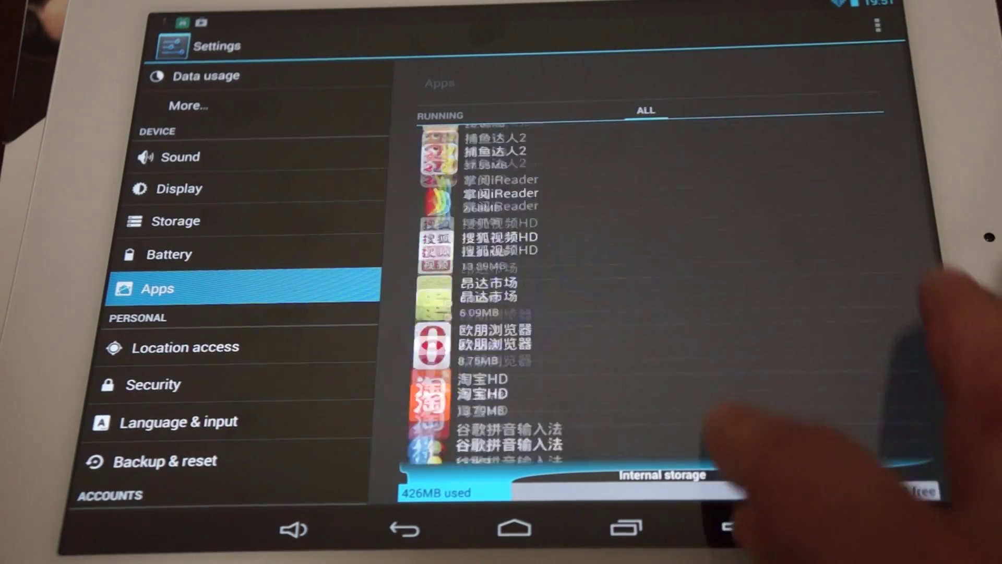
scroll(650, 298, "up", 4)
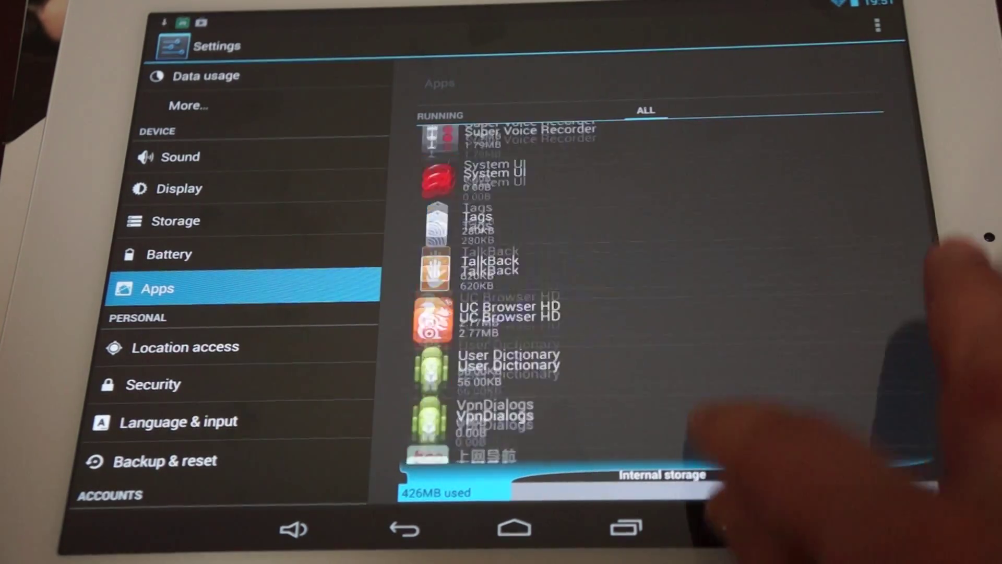
scroll(651, 297, "up", 5)
scroll(650, 298, "up", 5)
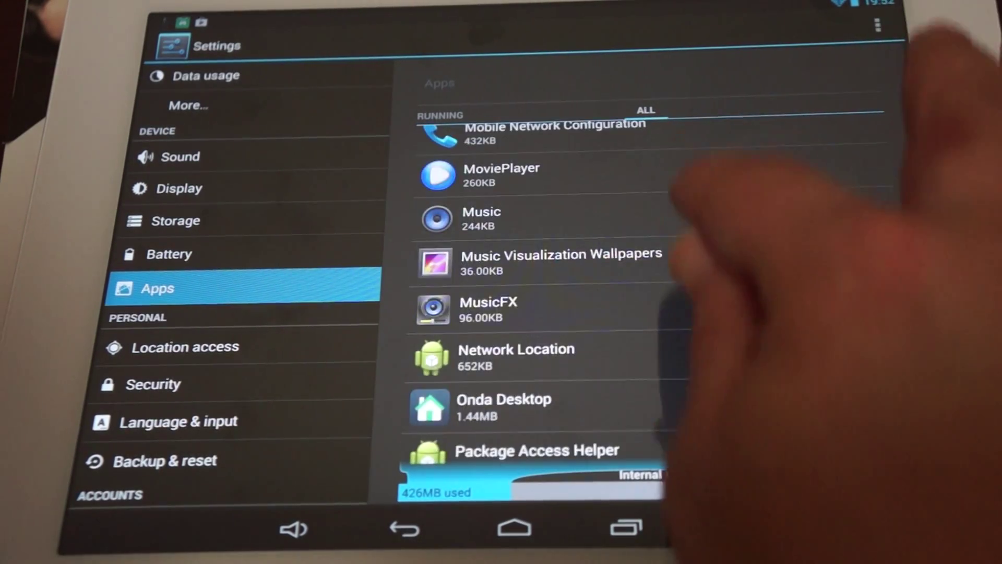
scroll(651, 298, "up", 3)
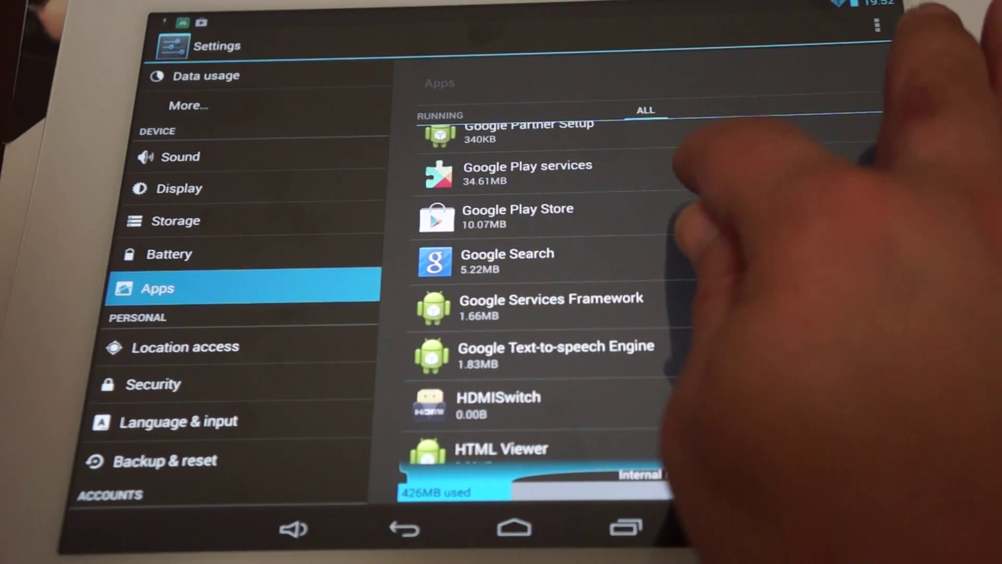
left_click(690, 215)
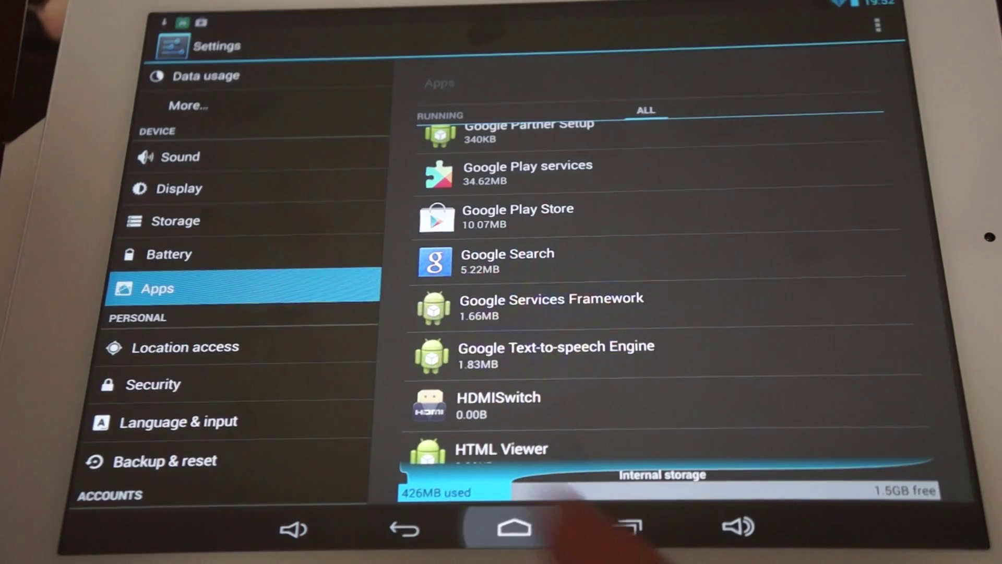
Step: Launch UC Browser HD in a new start-page tab and dismiss the gesture tutorial
left_click(513, 528)
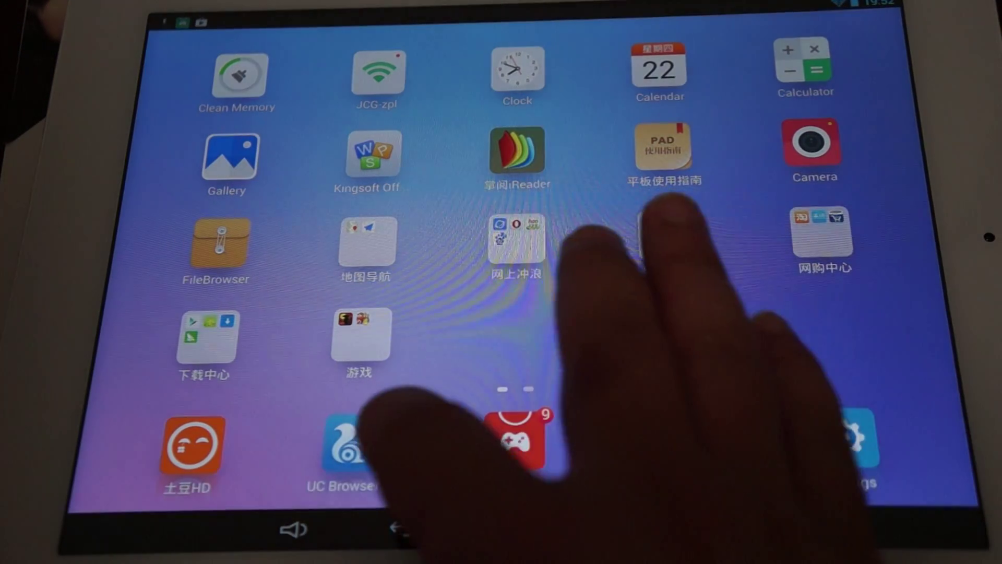
left_click(353, 443)
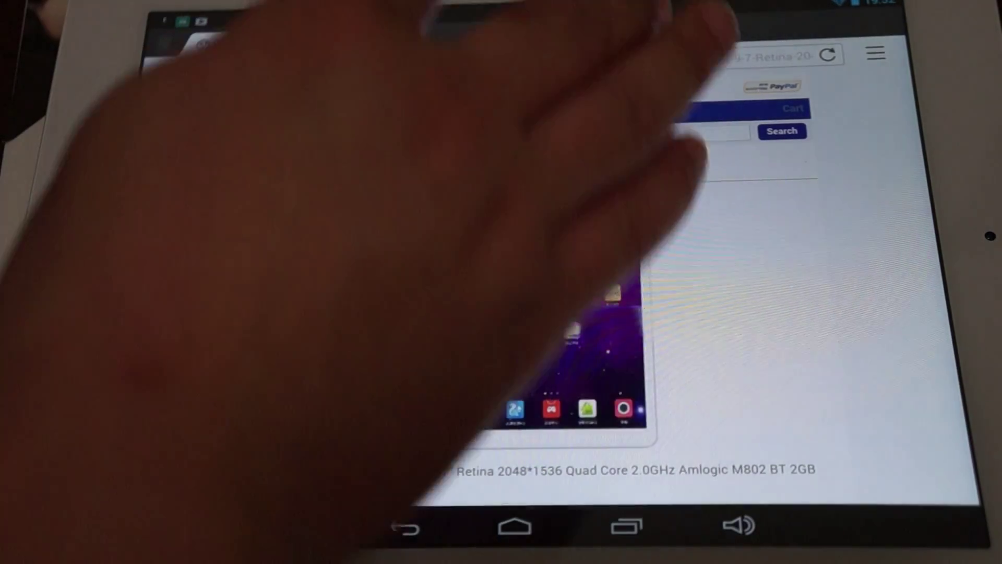
left_click(255, 72)
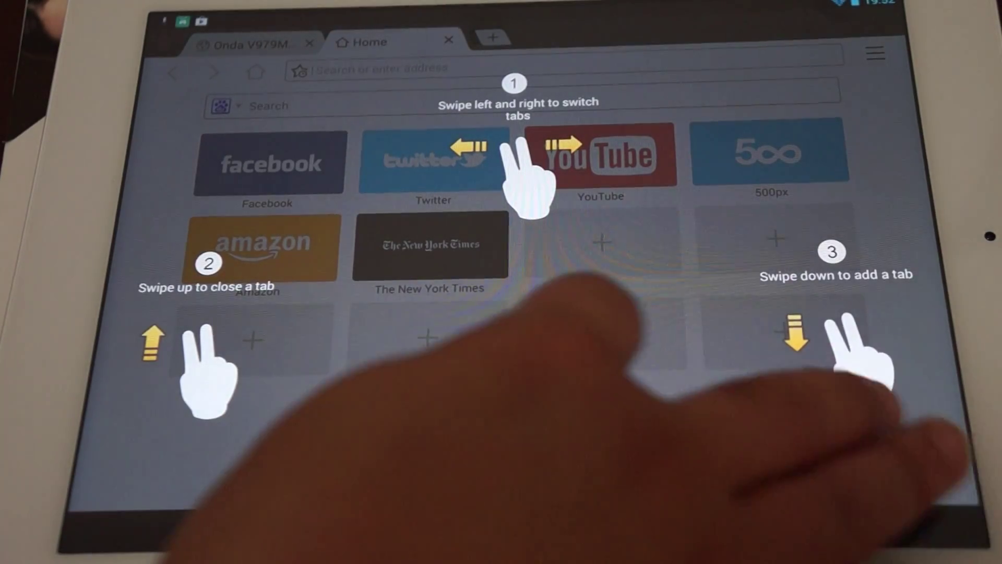
left_click(595, 306)
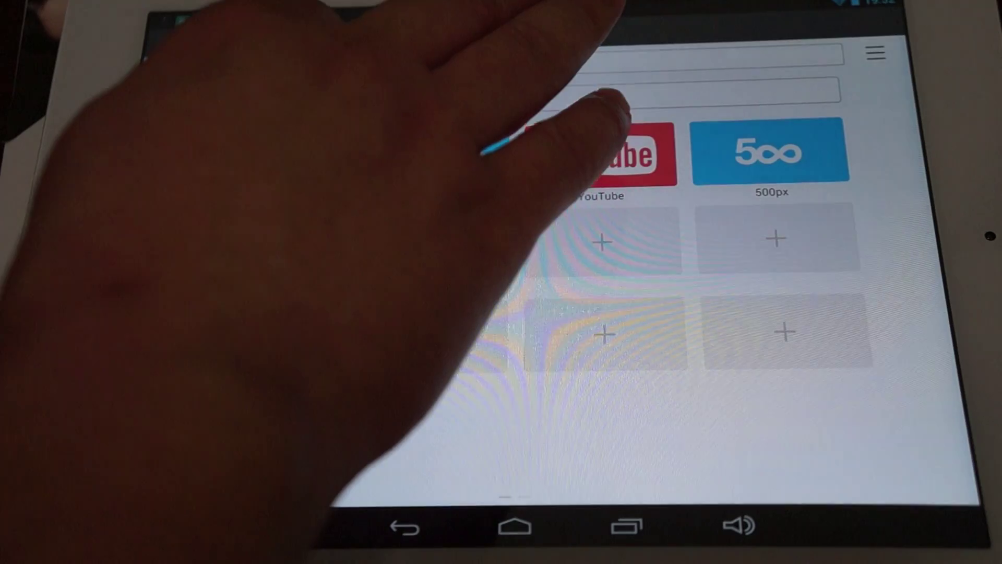
Step: Go to bing.com, loading the Bing China homepage at cn.bing.com
left_click(705, 55)
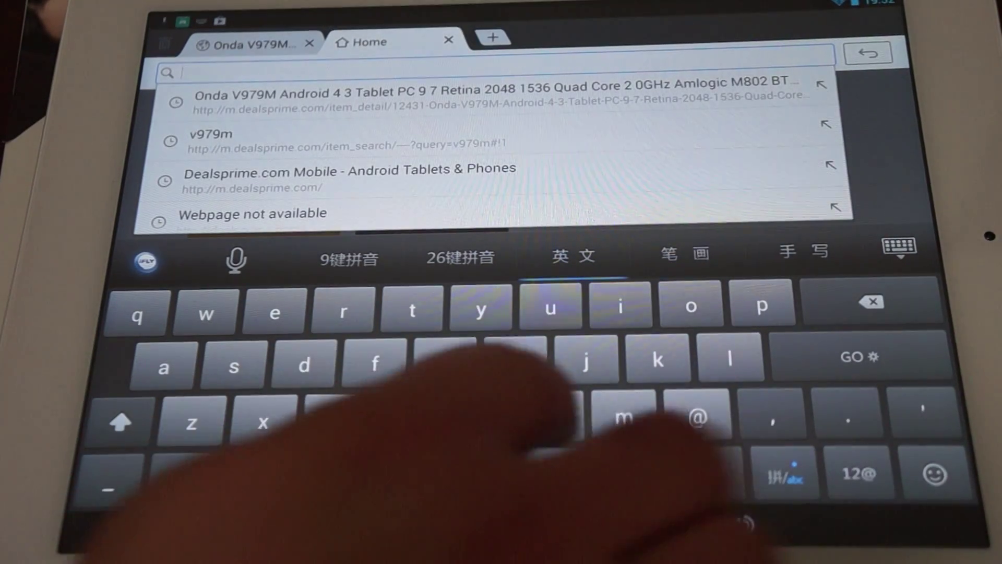
type("bi")
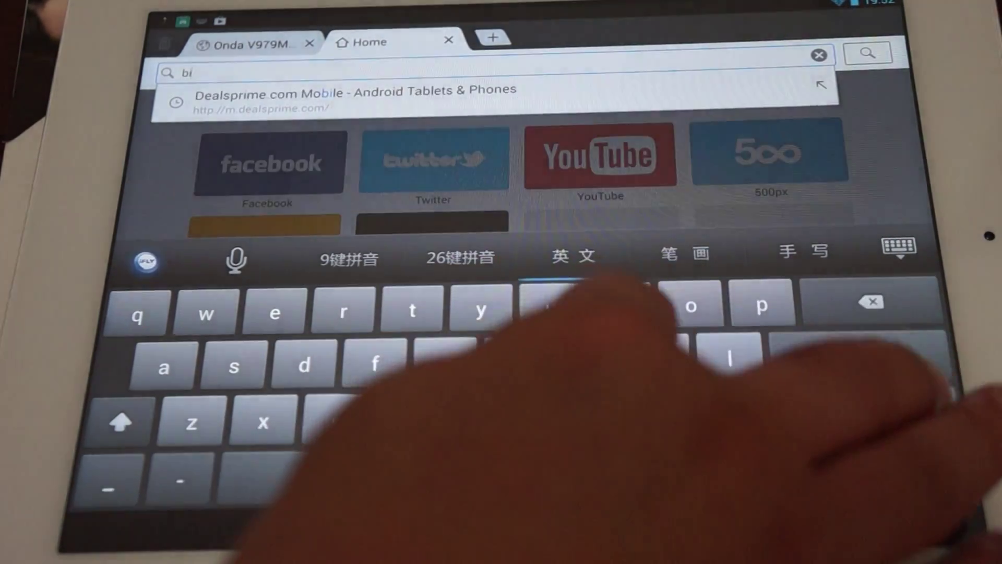
type("nd")
key("BackSpace")
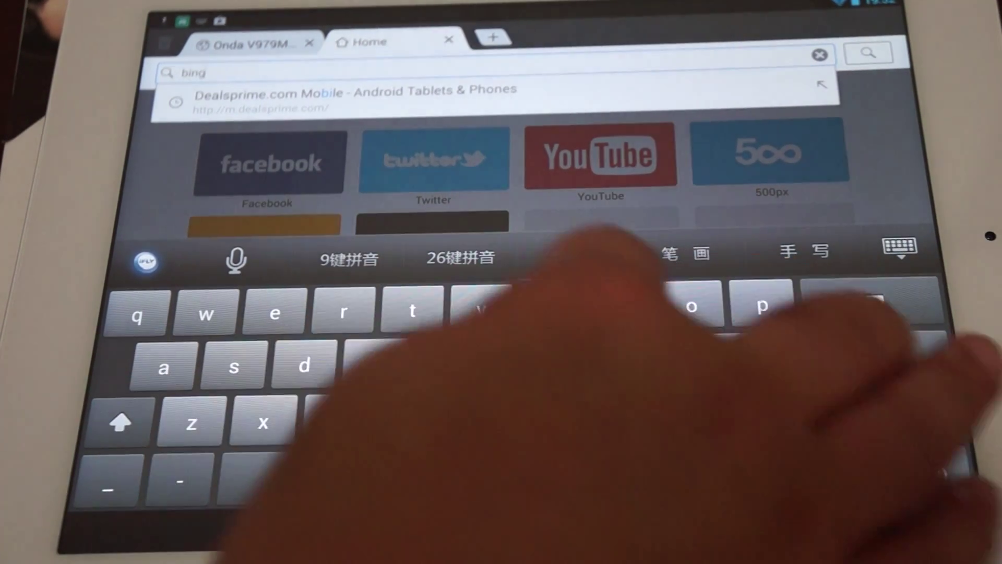
type("g")
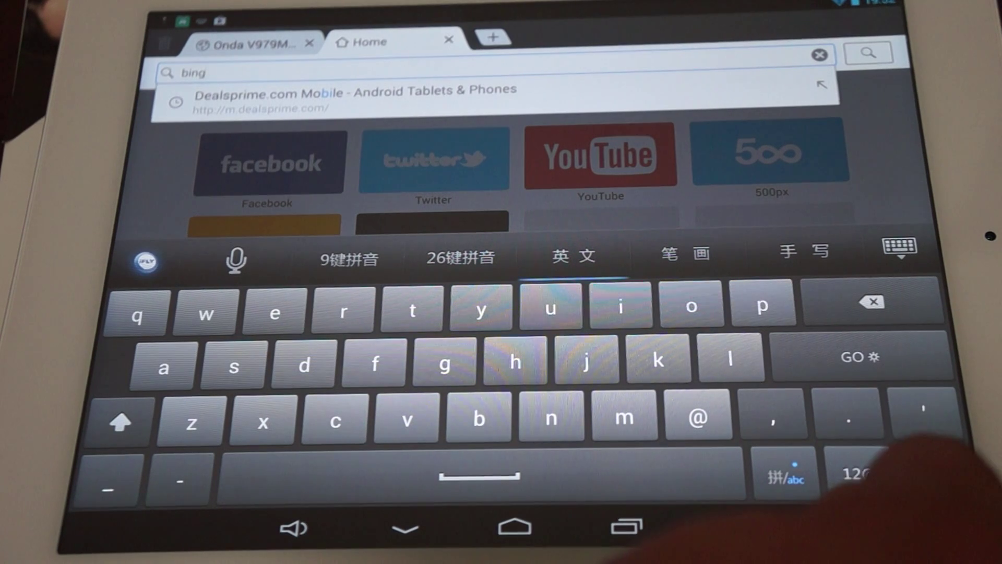
type(".")
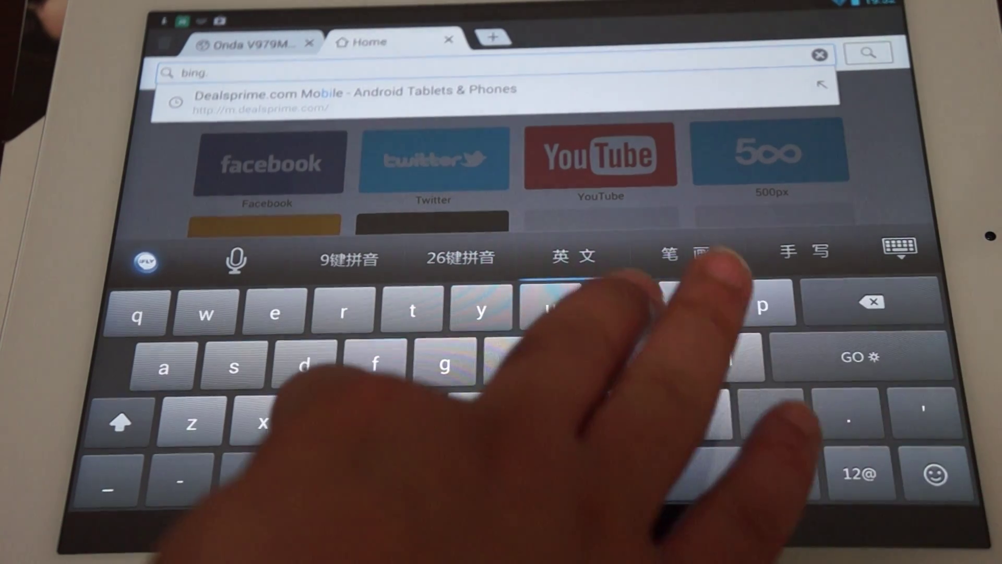
type("com")
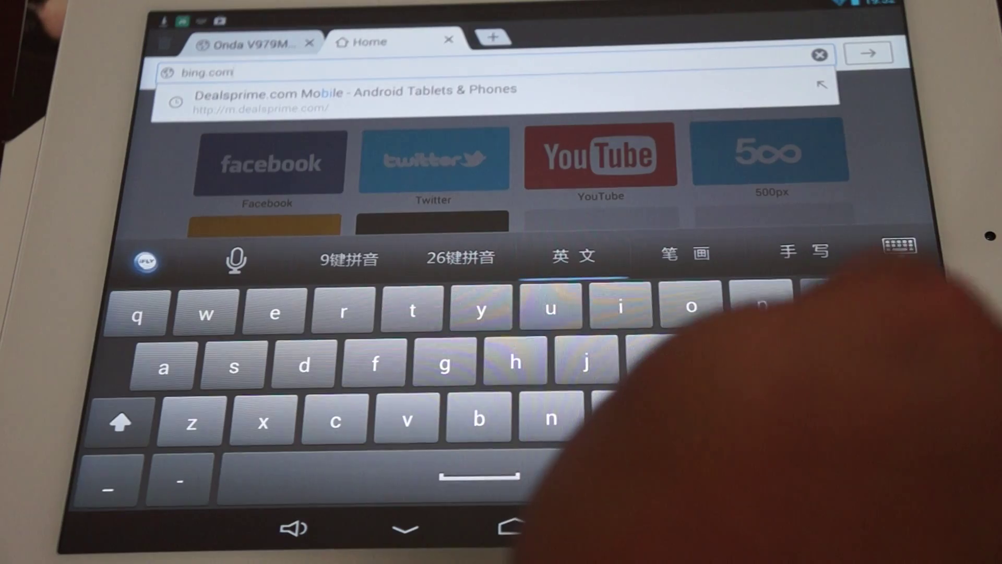
key("Return")
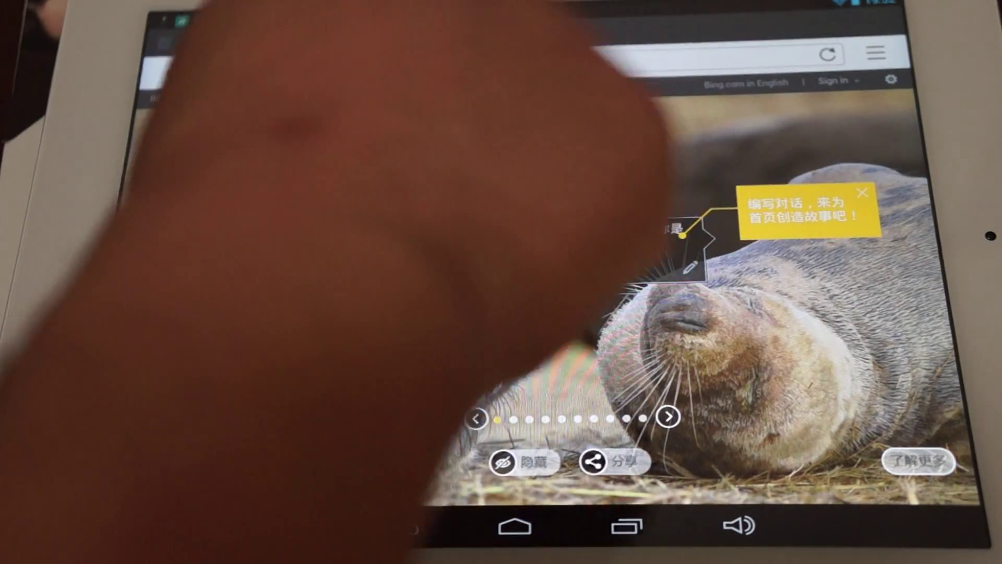
Step: Load cnn.com, then start loading mtv.com in the same tab
left_click(352, 69)
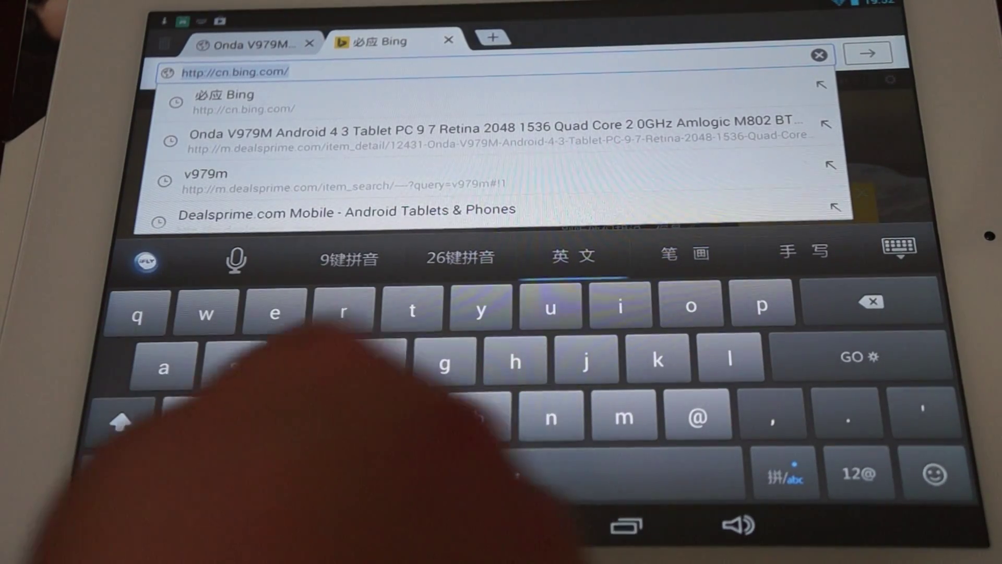
type("cnn")
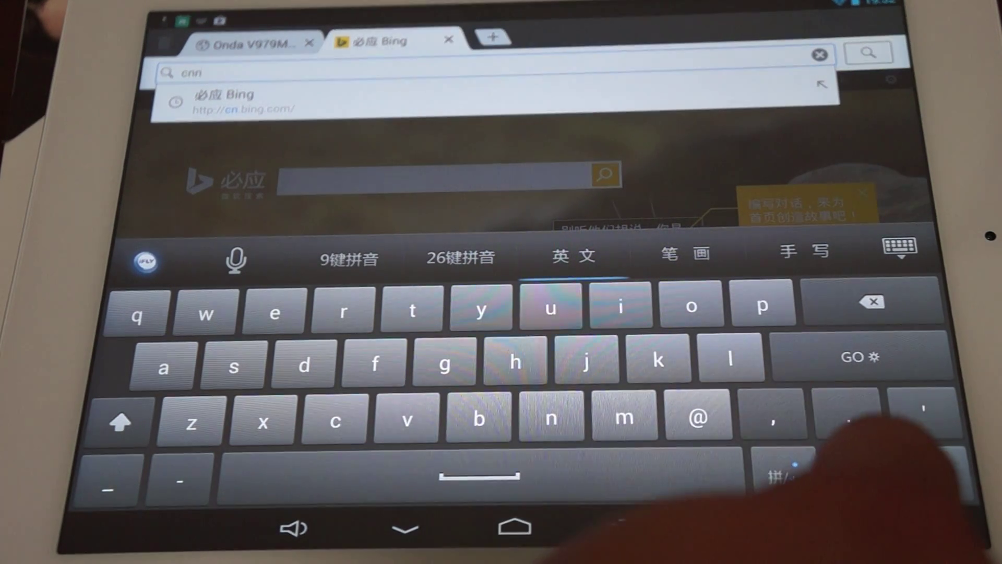
type(".com")
key("Return")
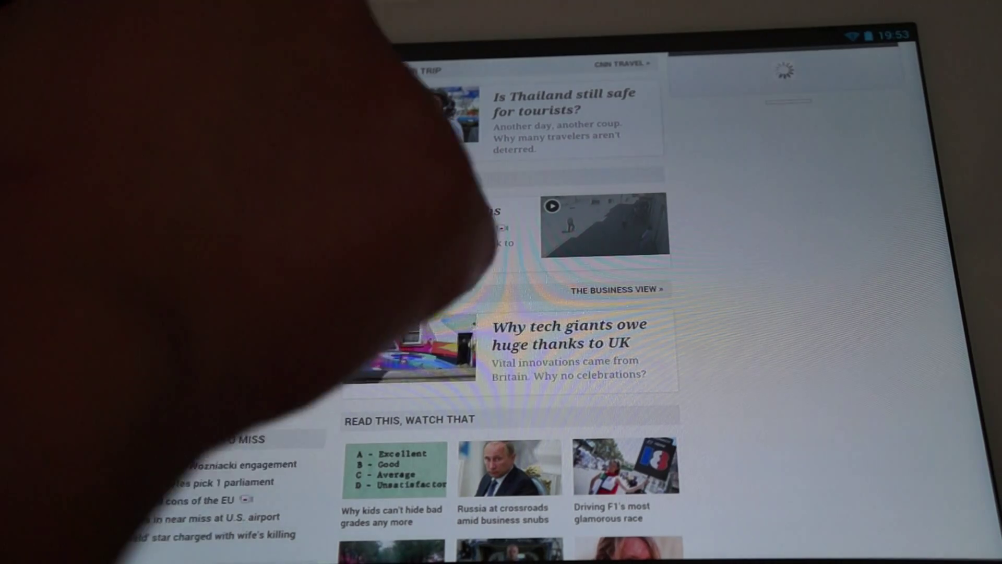
scroll(502, 314, "up", 10)
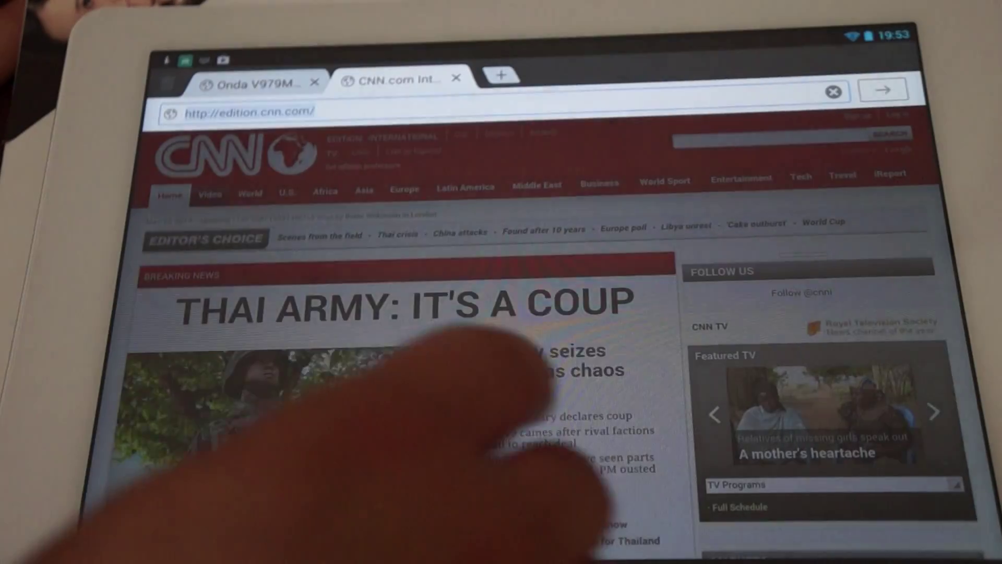
left_click(392, 111)
type("m")
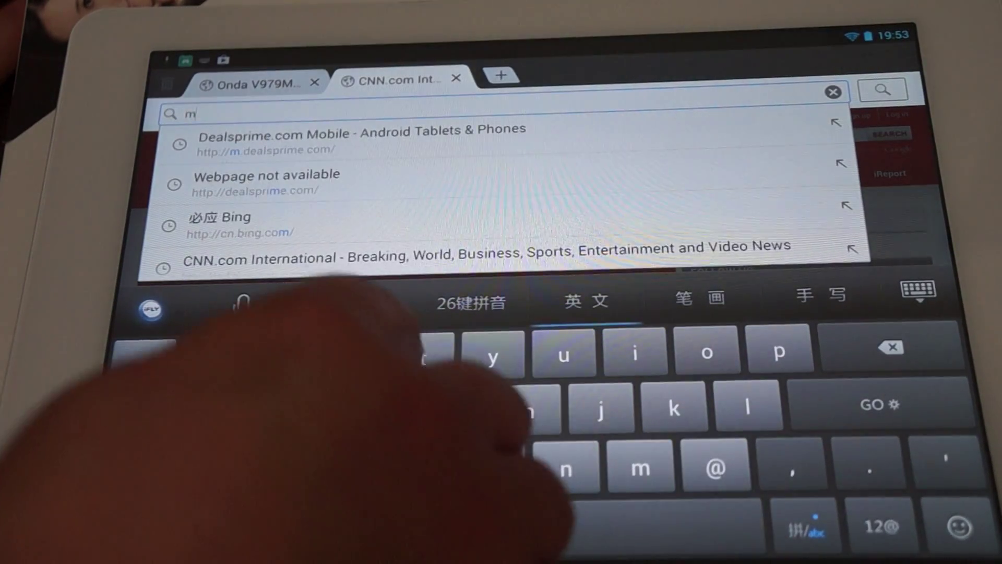
type("t")
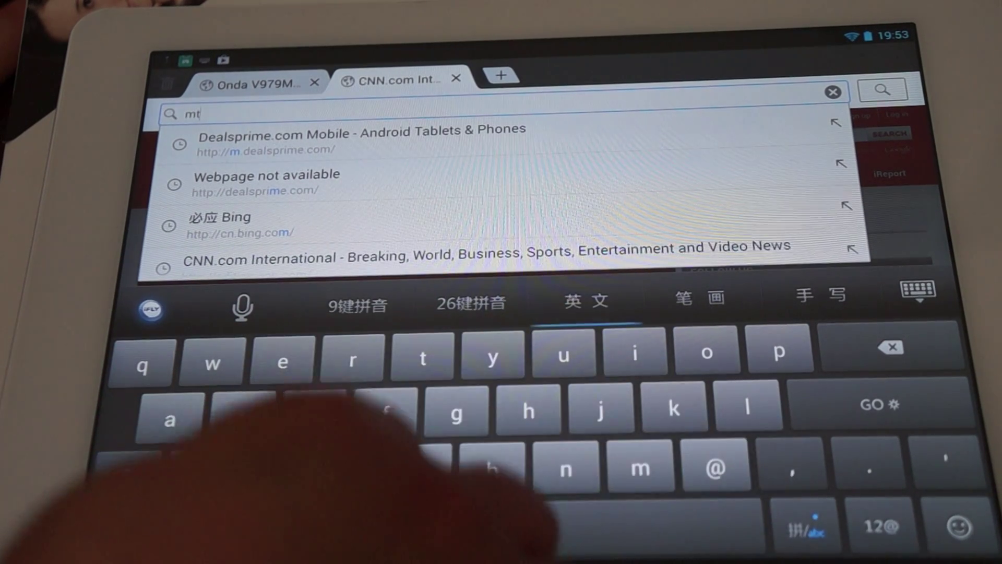
type("v")
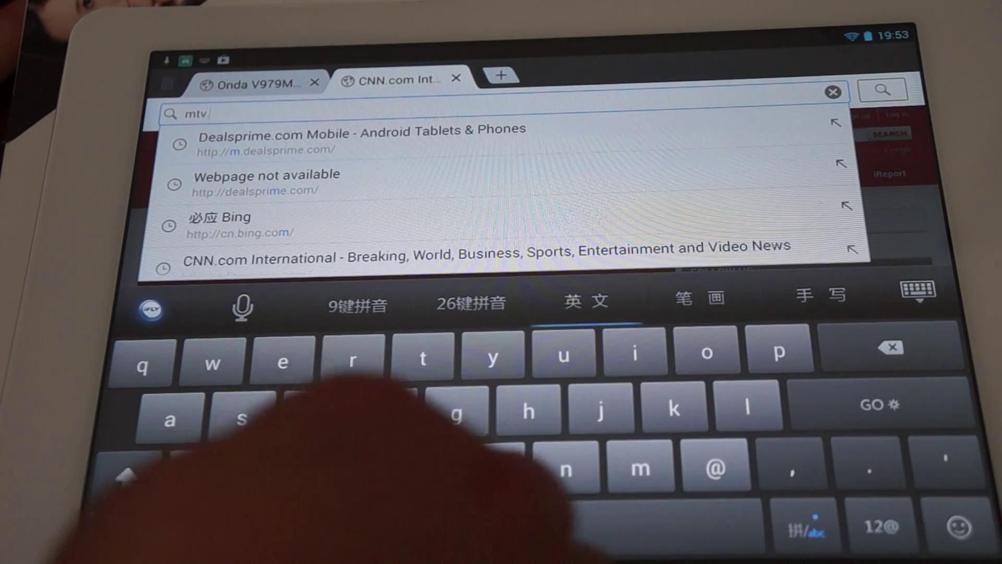
type(".com")
key("Return")
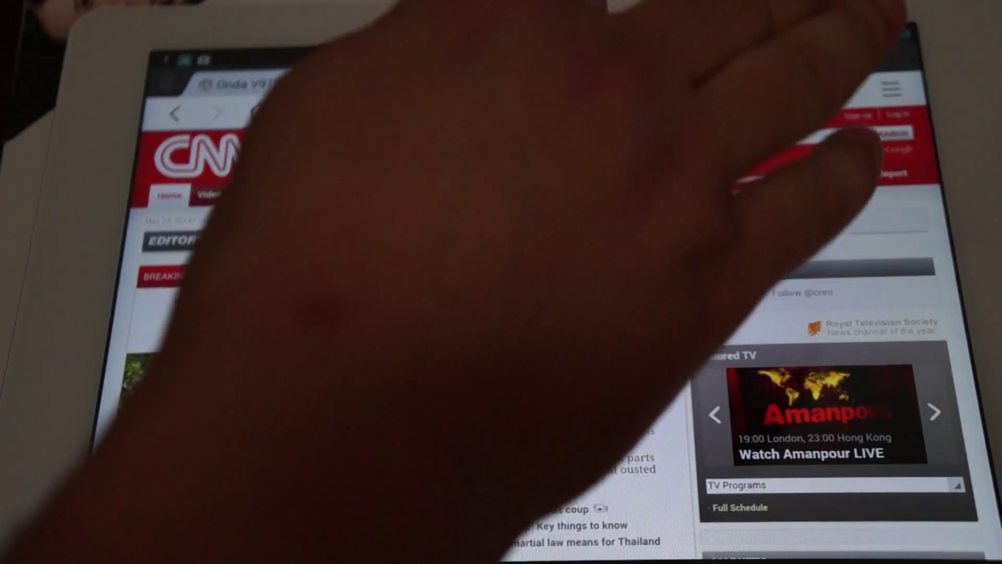
Step: Open a third tab and load qq.com, the Tencent QQ portal
left_click(501, 75)
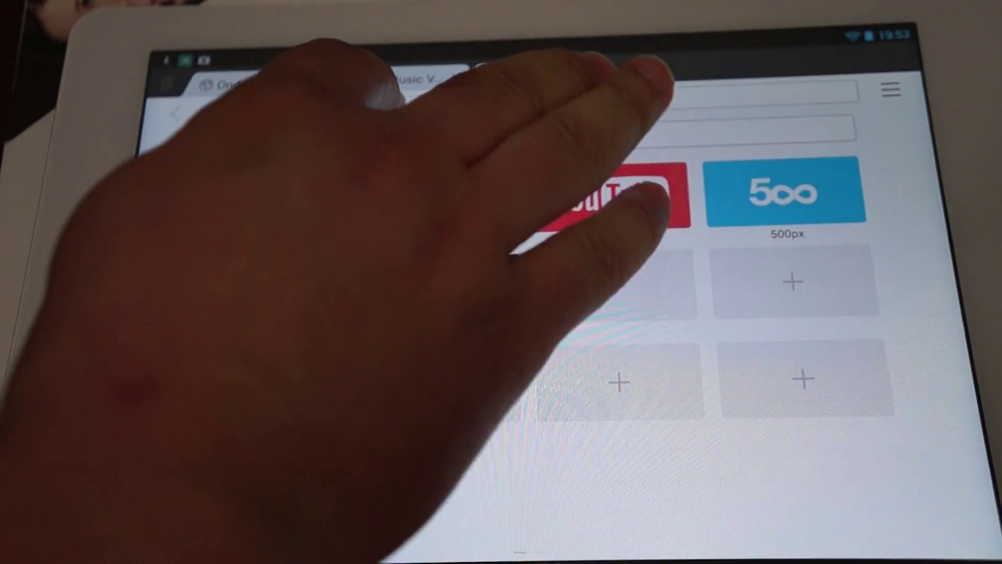
left_click(549, 109)
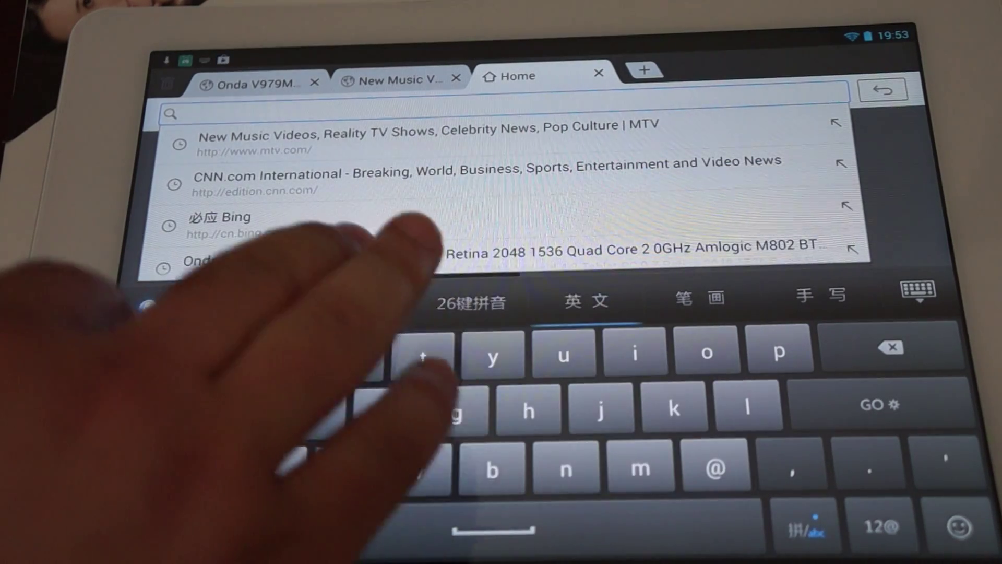
type("qq")
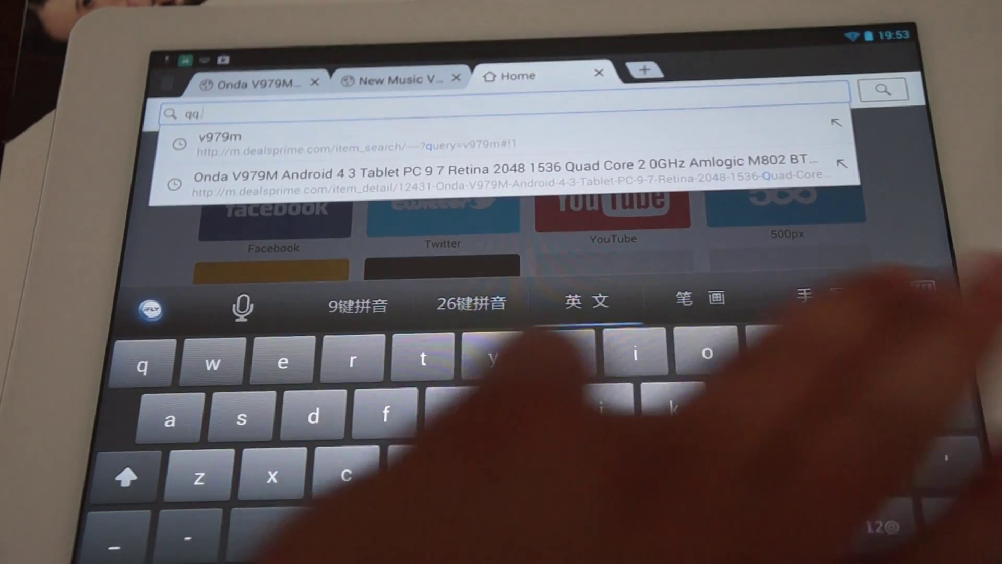
type(".co")
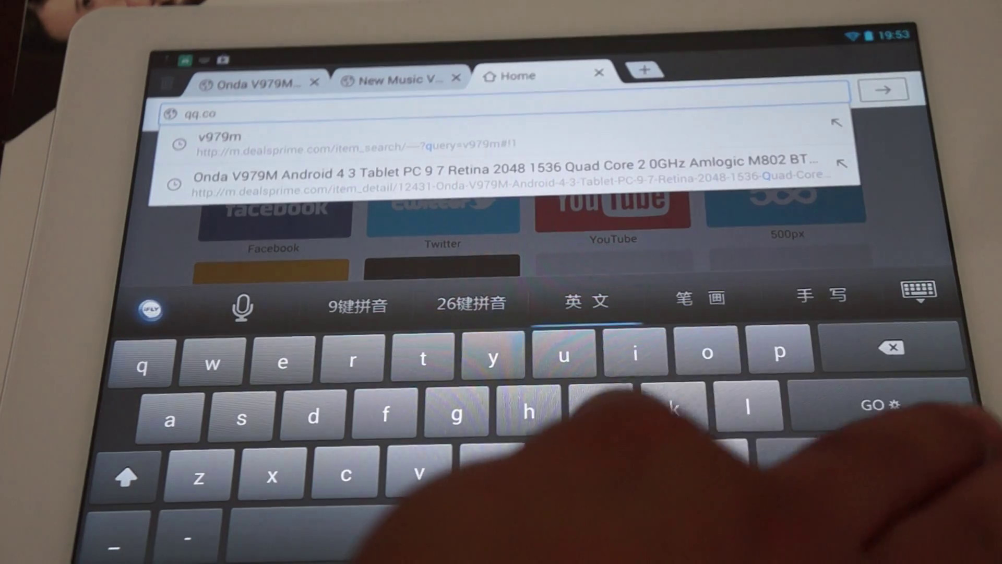
key("Return")
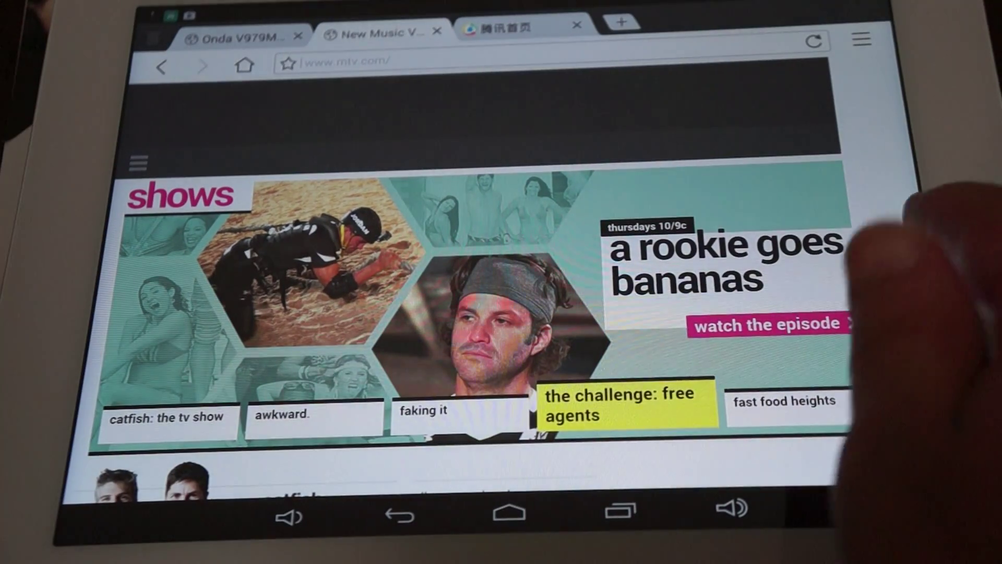
Step: Advance MTV's shows carousel twice, then switch to the first tab's DealsPrime Onda V979M page
left_click(911, 287)
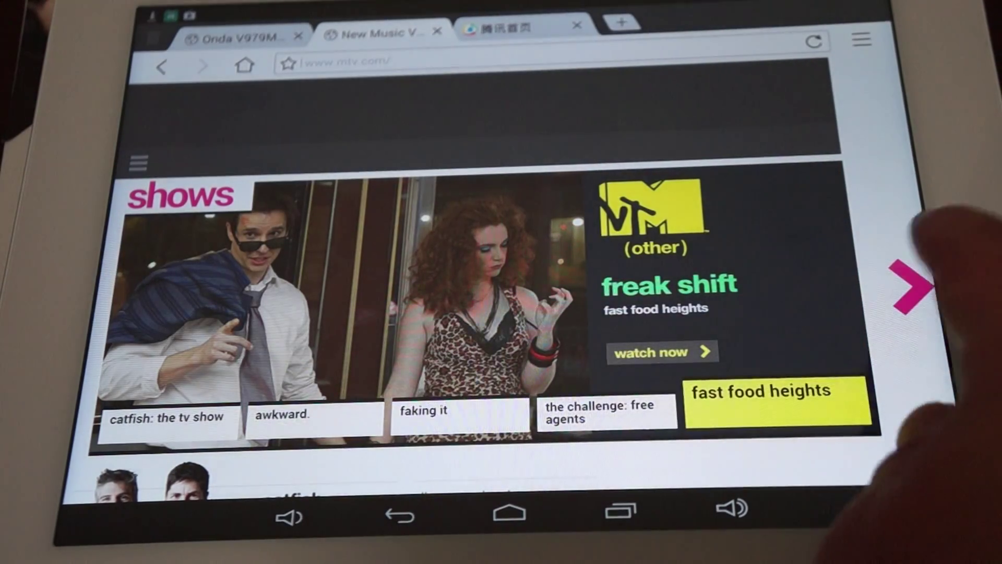
left_click(910, 287)
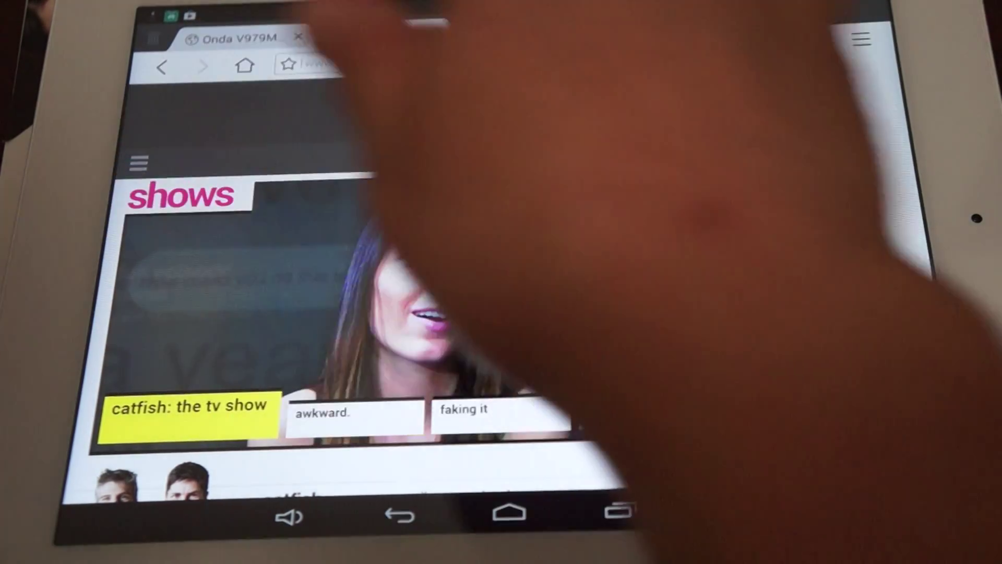
left_click(235, 38)
scroll(739, 357, "down", 2)
scroll(784, 414, "up", 2)
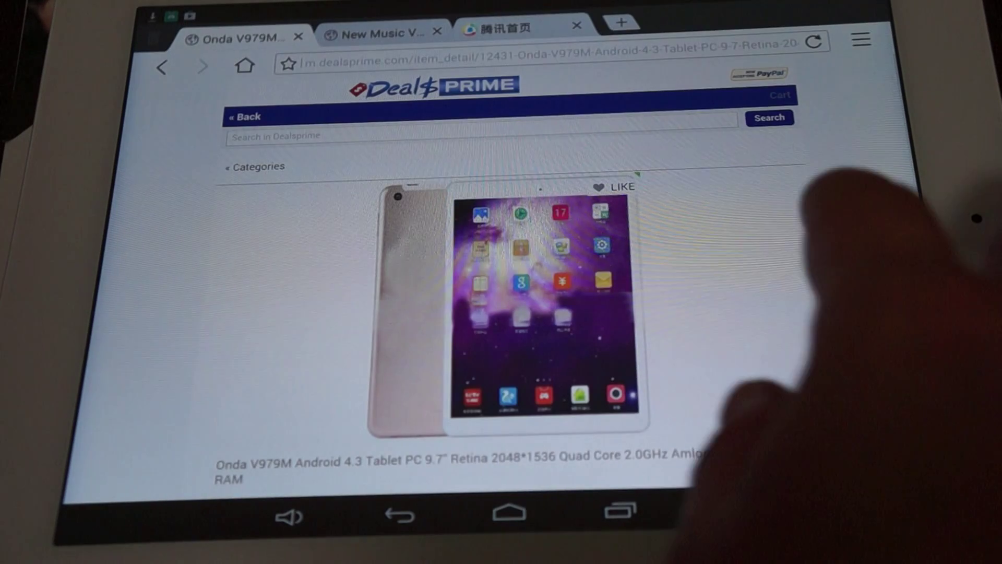